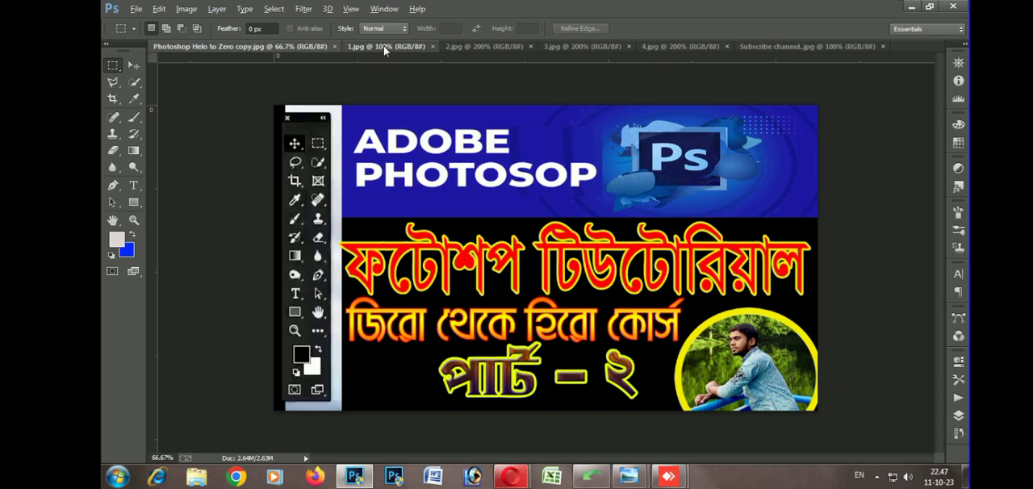
Look through the open images 1.jpg to 4.jpg and the Subscribe channel image, and return to the course banner
click(384, 46)
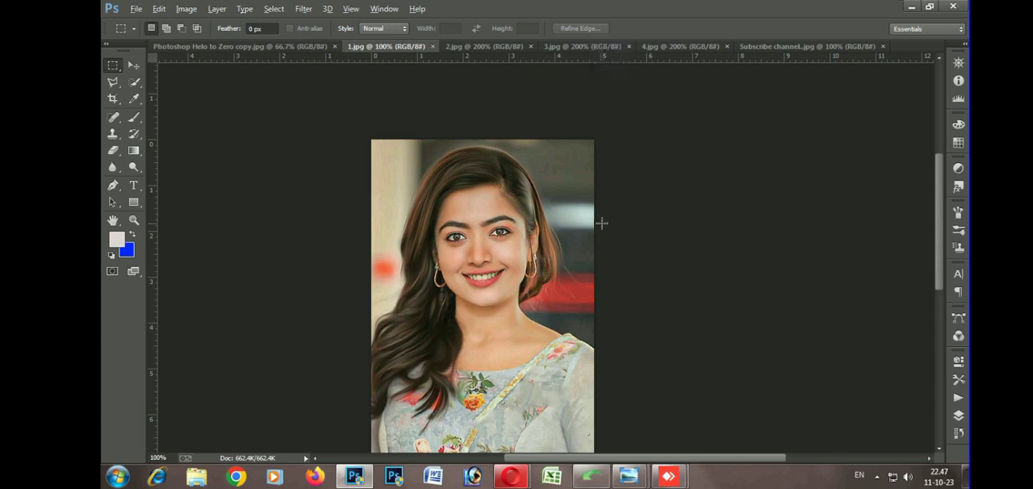
click(493, 47)
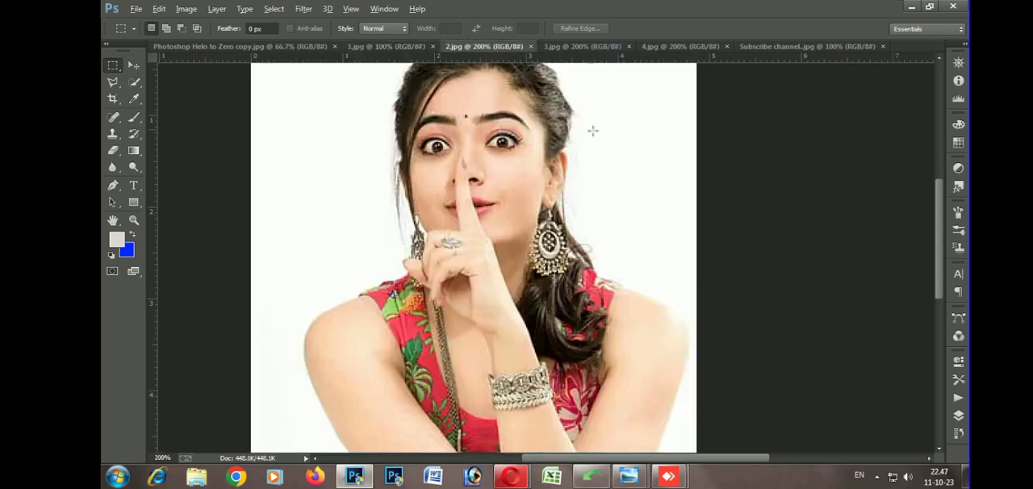
click(567, 47)
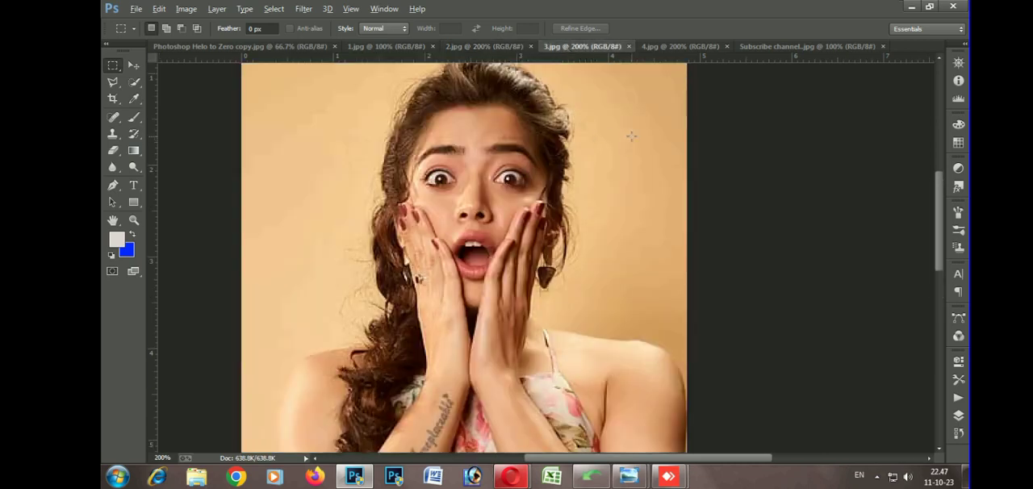
click(691, 47)
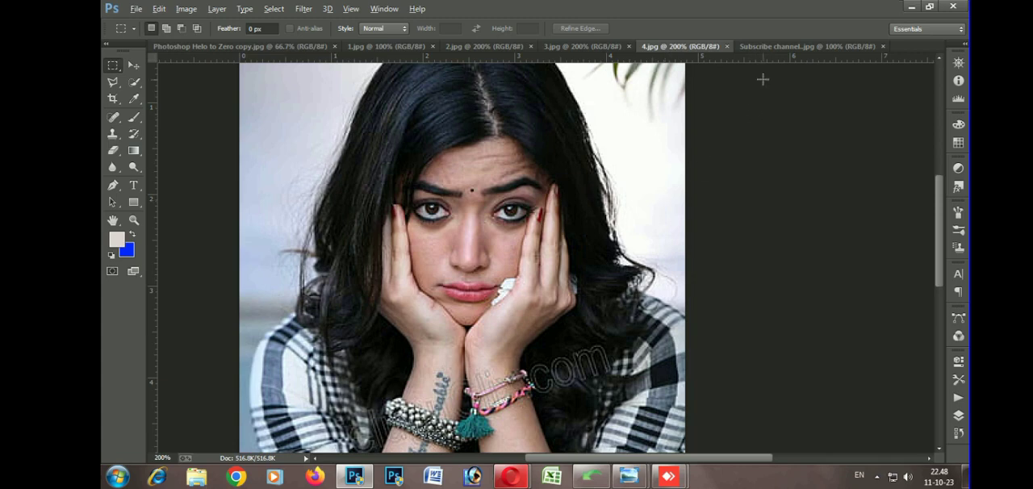
click(761, 46)
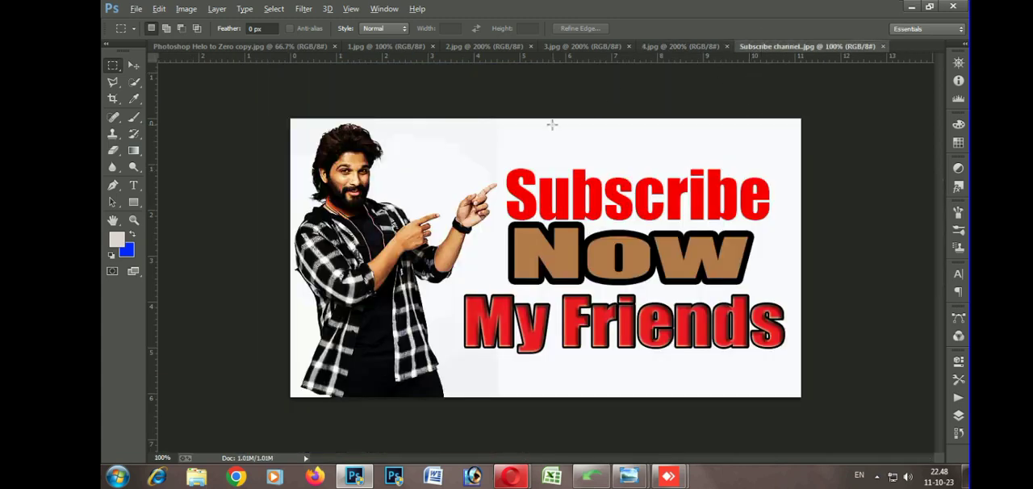
click(250, 51)
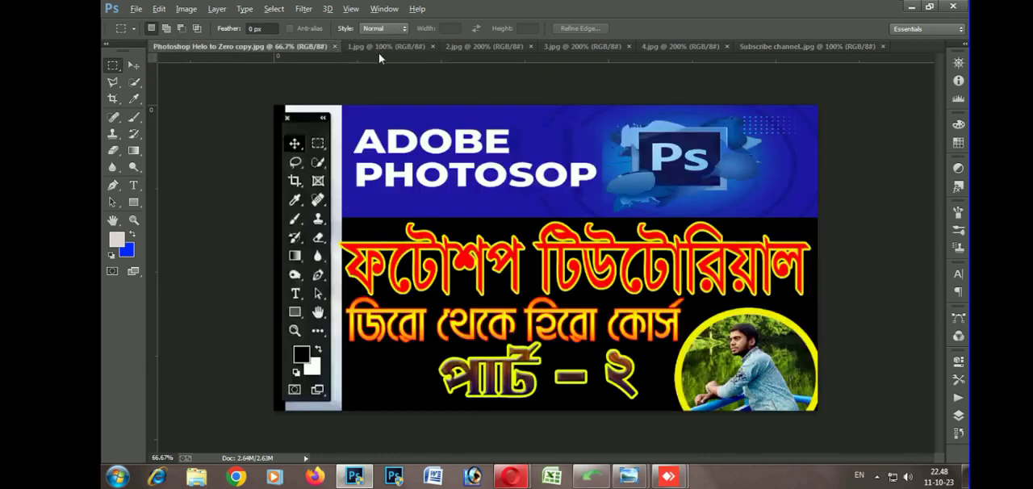
In 1.jpg, trace the woman's outline with the Magnetic Lasso, around her hair and head and down to the shoulder
click(378, 49)
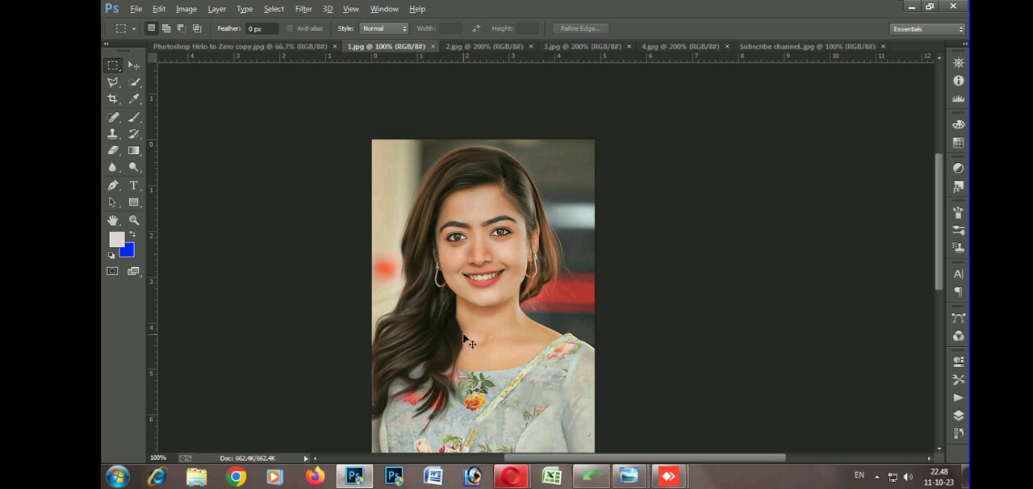
key(ctrl+plus)
drag(410, 288, 455, 296)
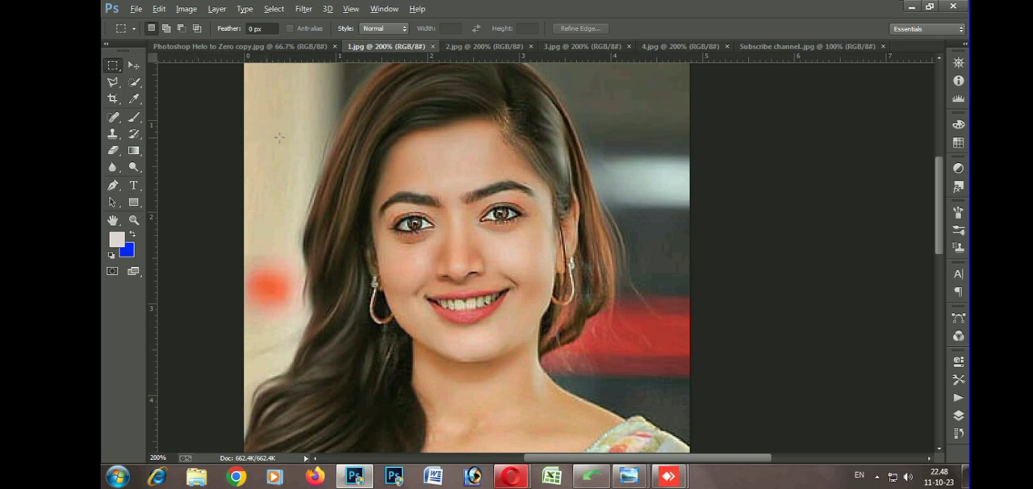
scroll(363, 170, up, 1)
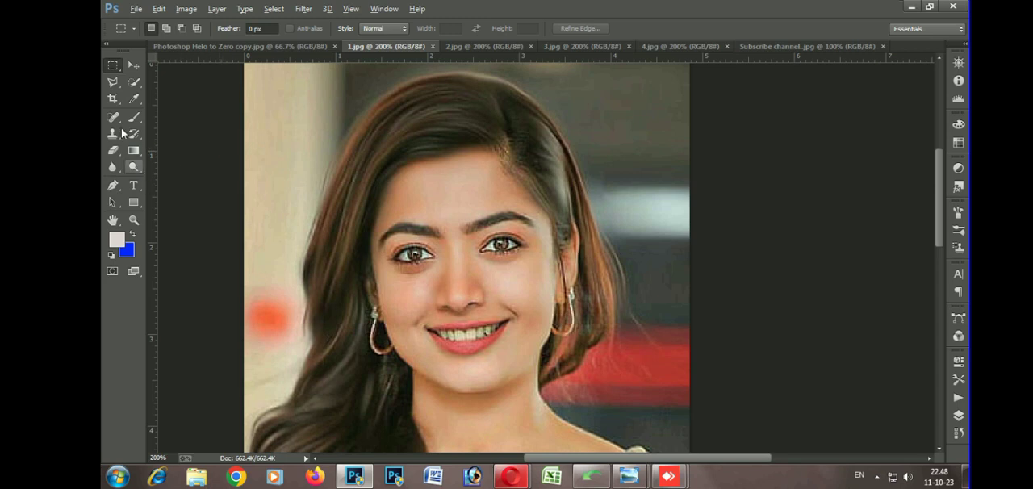
click(111, 81)
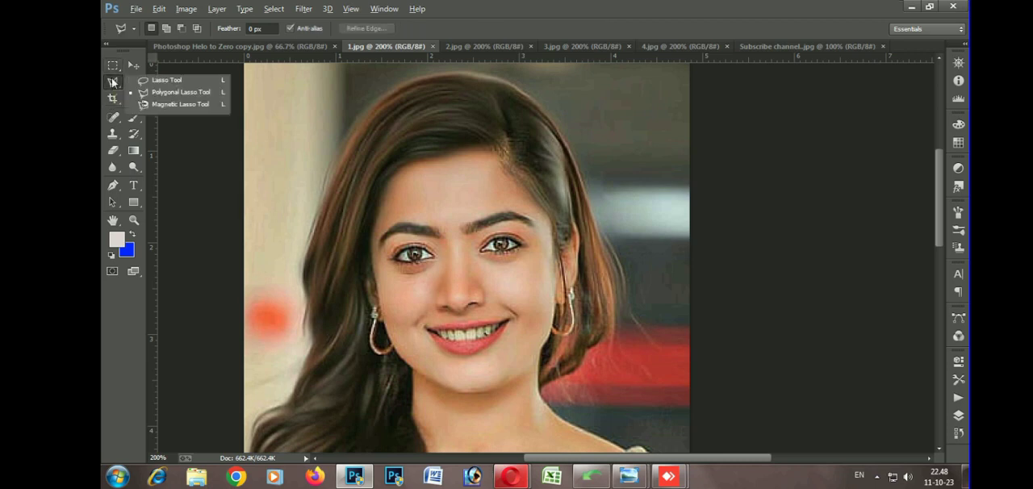
click(176, 105)
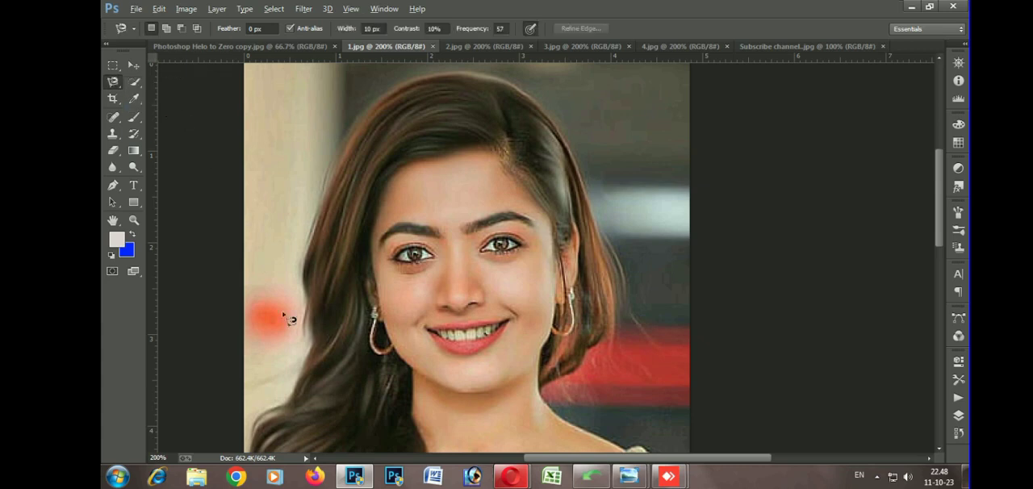
scroll(267, 374, down, 3)
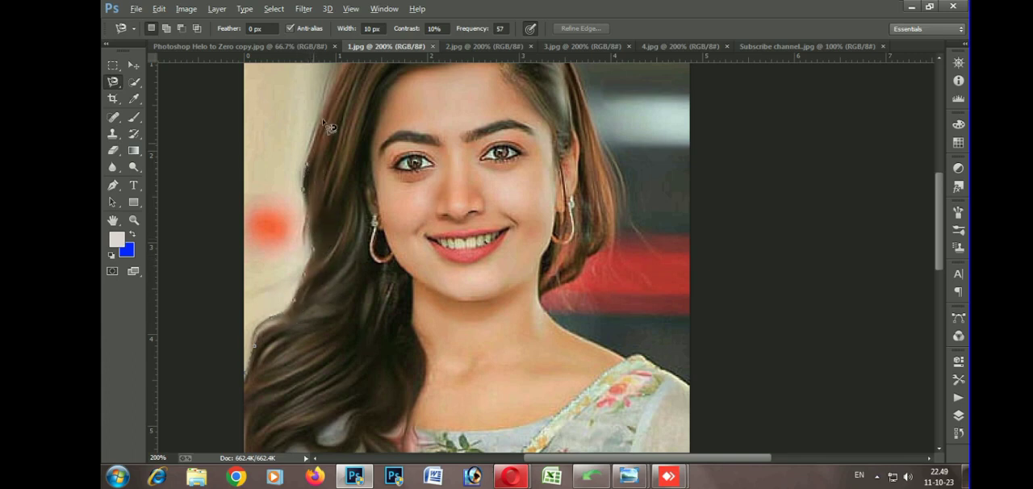
drag(359, 107, 360, 242)
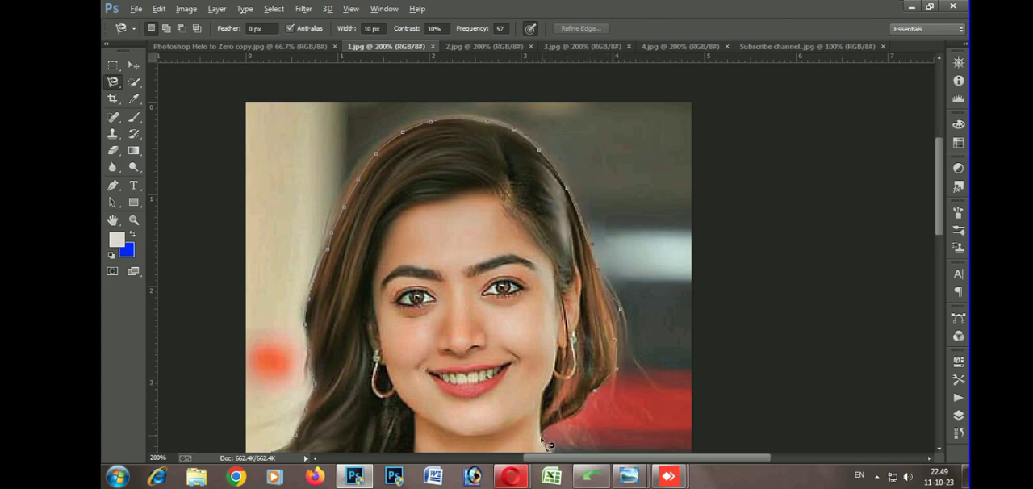
drag(503, 361, 438, 231)
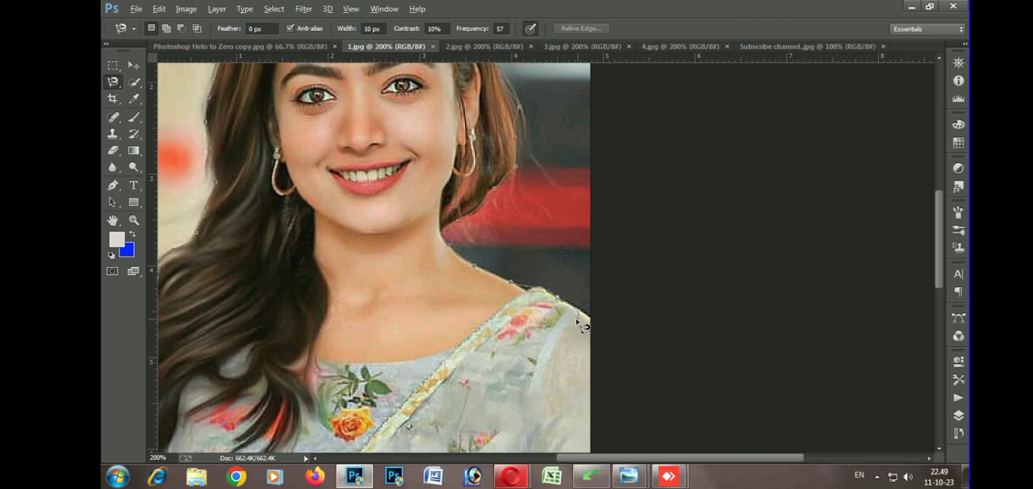
Continue the Magnetic Lasso outline around the dress and hands along the photo's edges, and close the selection at its starting point
key(ctrl+minus)
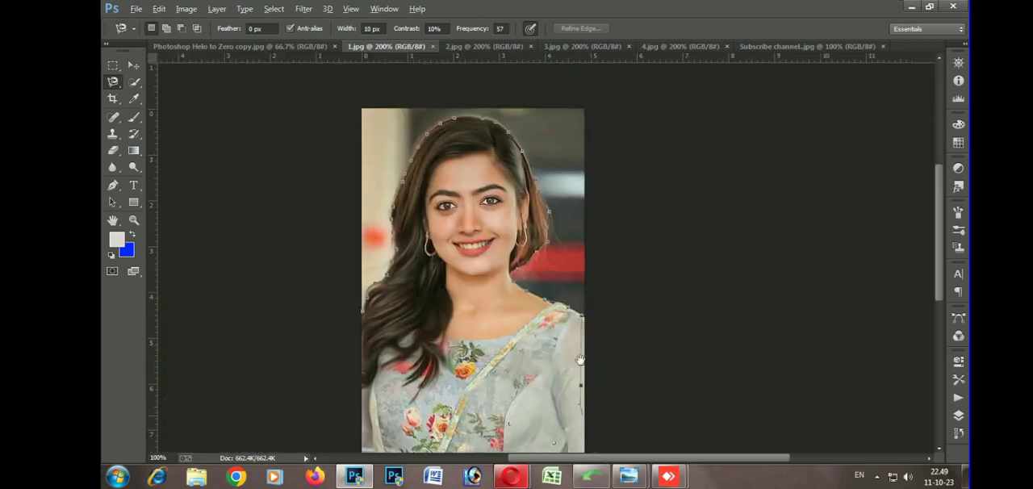
scroll(587, 421, down, 3)
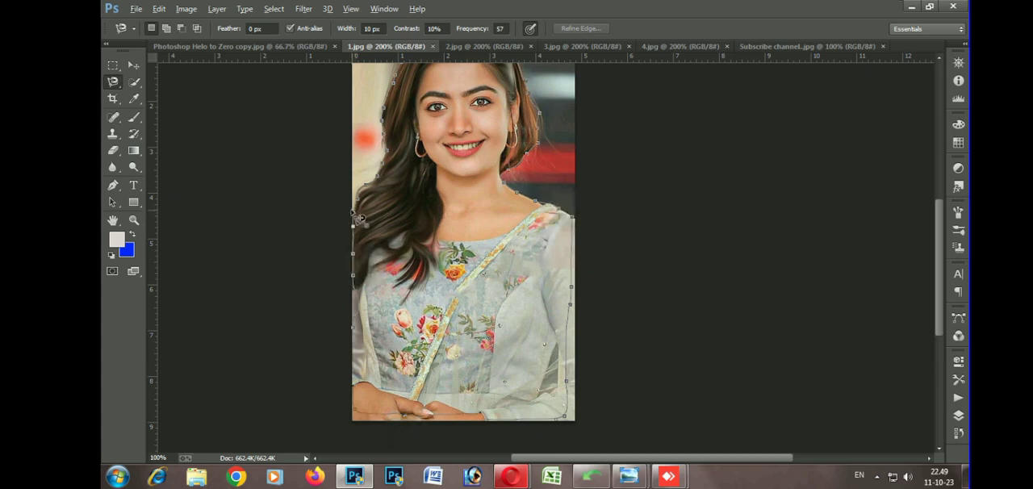
click(353, 210)
Refine the selection edge with radius 4.5 px, smooth 20, feather 2.4 px, raised contrast and shift edge -16%, output to Selection
scroll(483, 235, up, 2)
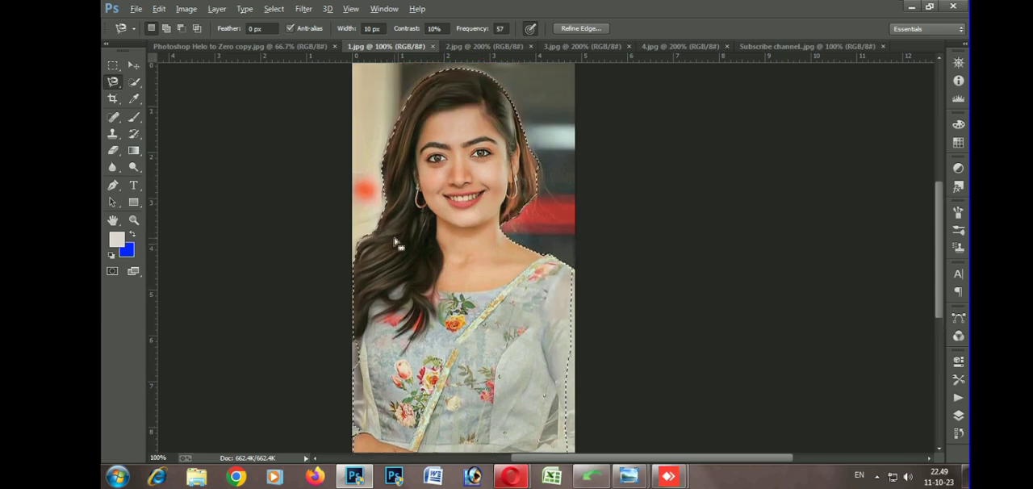
scroll(395, 230, up, 2)
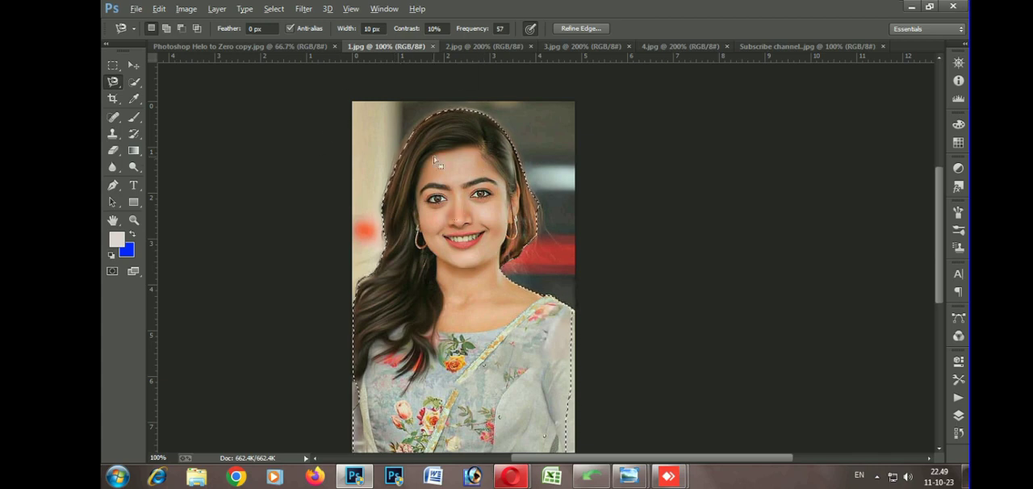
click(579, 28)
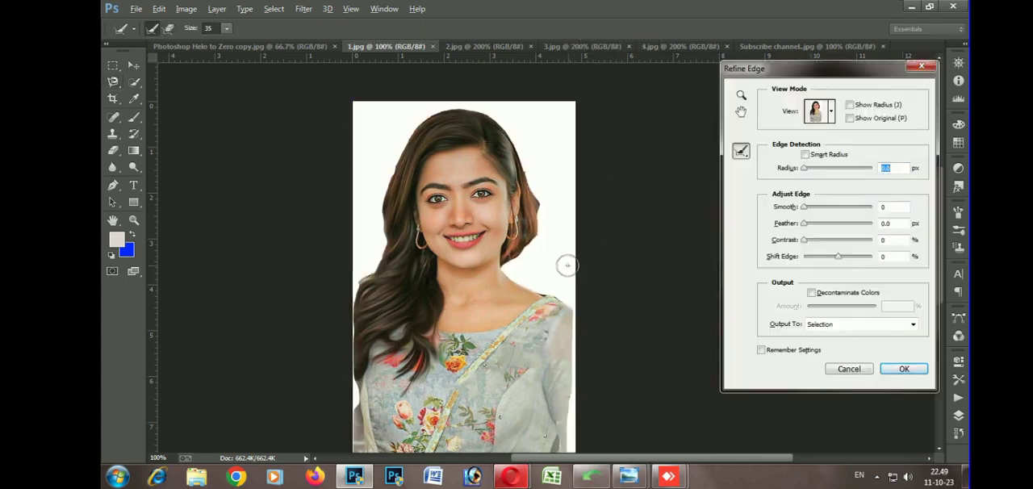
key(ctrl+plus)
key(ctrl+plus)
key(ctrl+plus)
key(ctrl+plus)
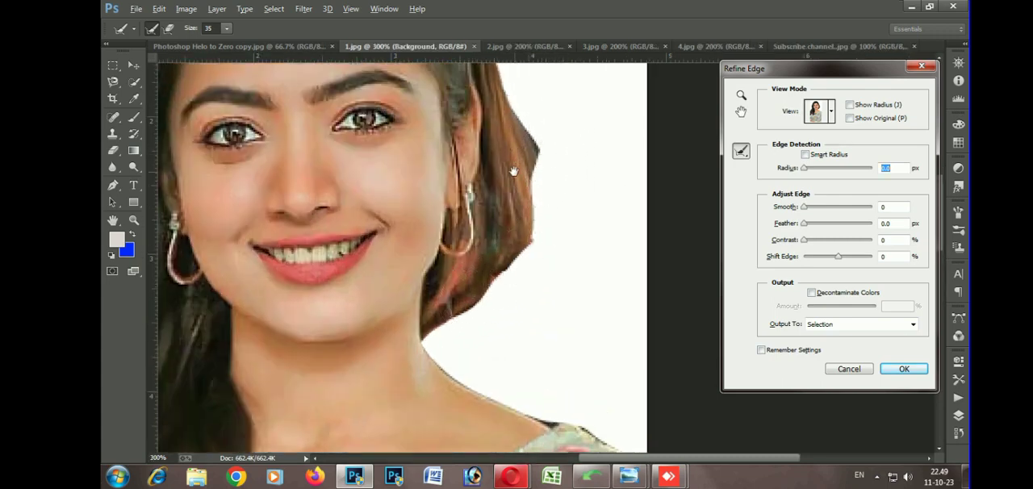
drag(521, 197, 556, 288)
drag(525, 131, 611, 301)
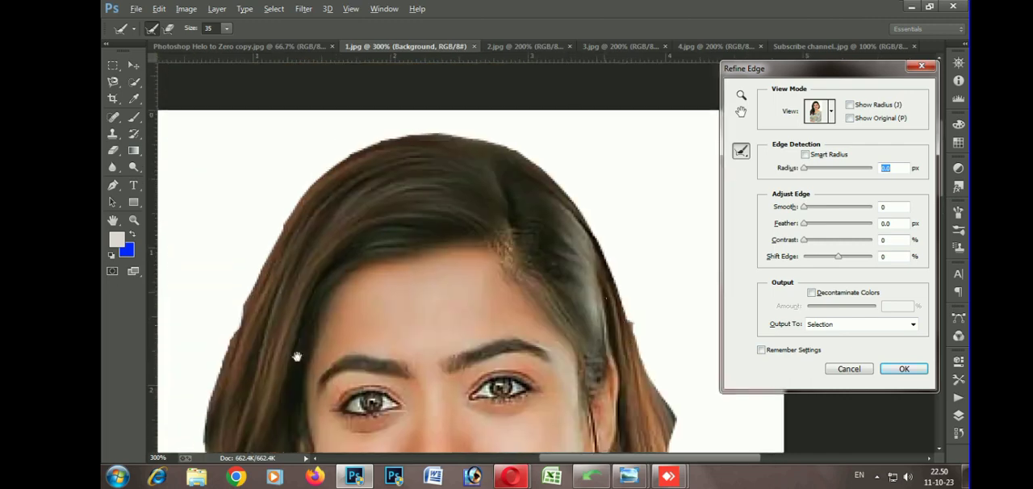
drag(299, 354, 396, 143)
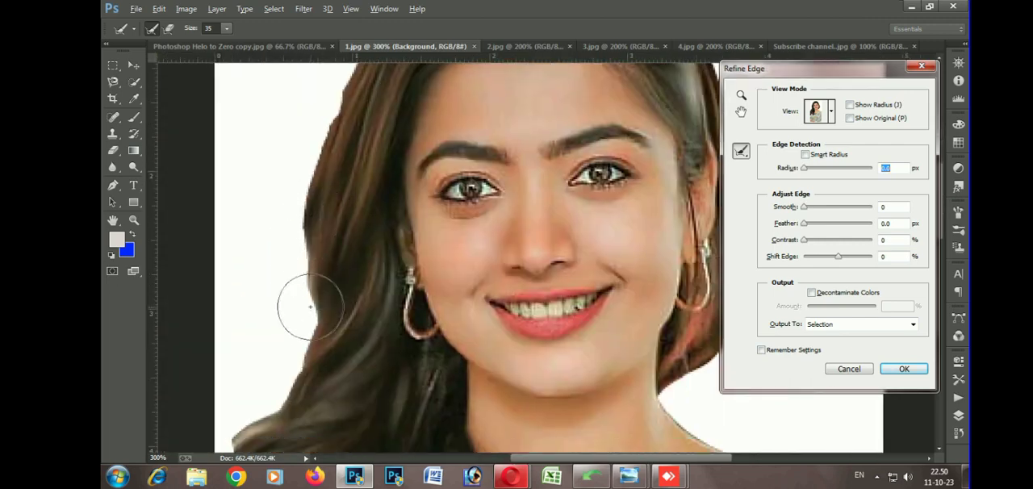
drag(557, 184, 382, 259)
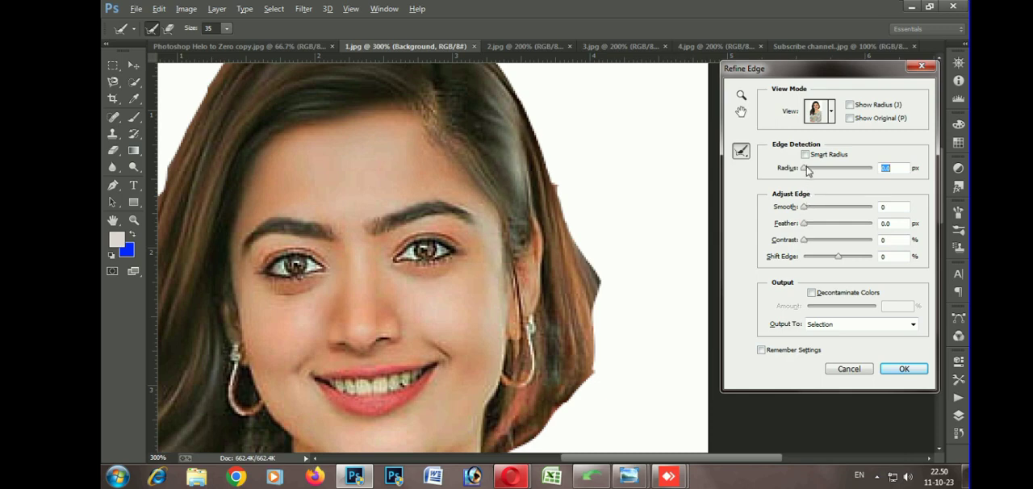
drag(807, 169, 820, 169)
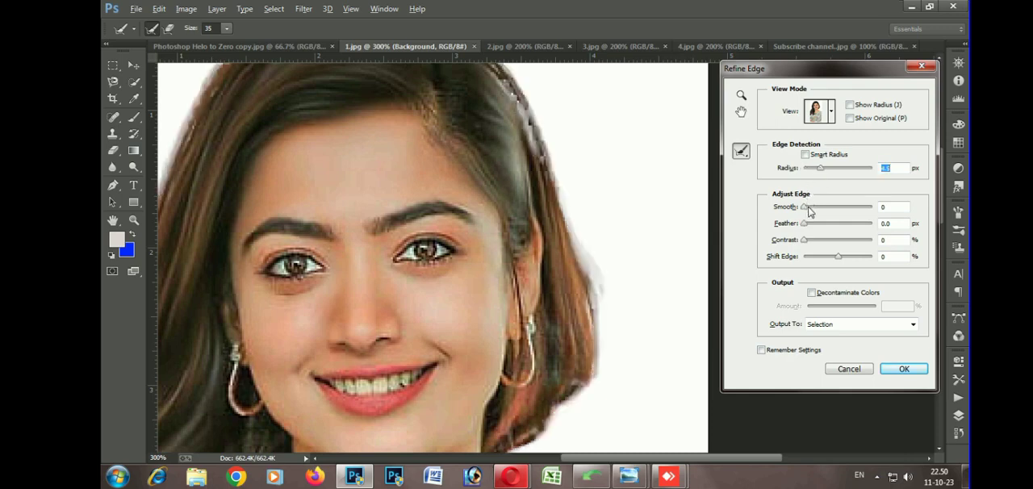
drag(809, 208, 828, 242)
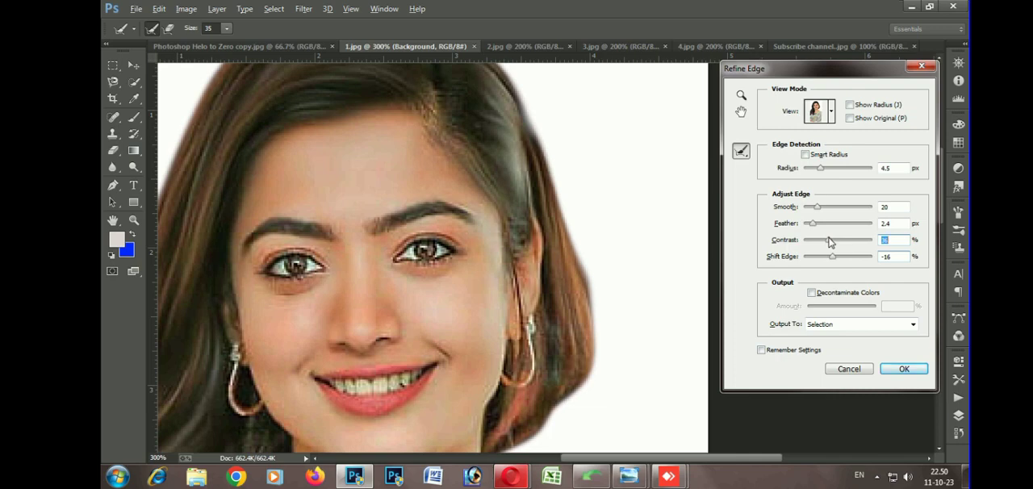
key(ctrl+minus)
key(ctrl+minus)
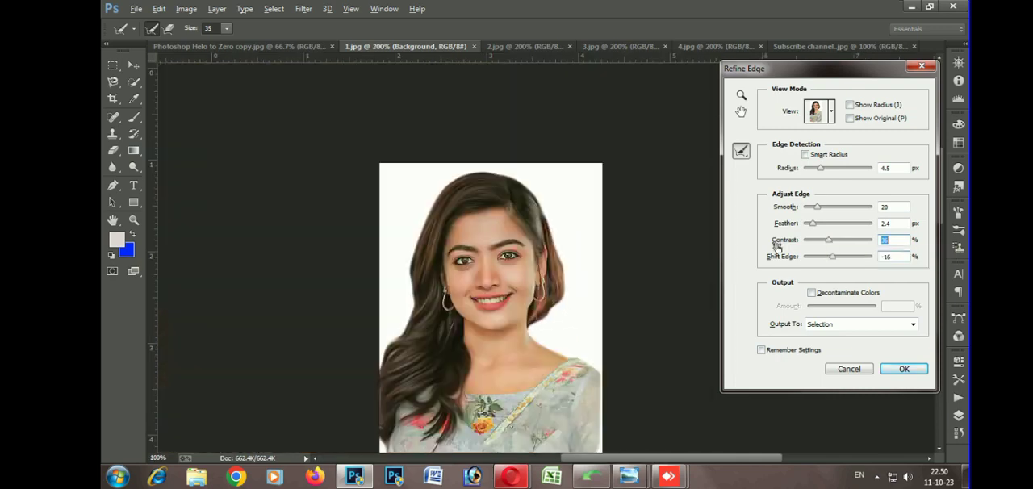
key(ctrl+minus)
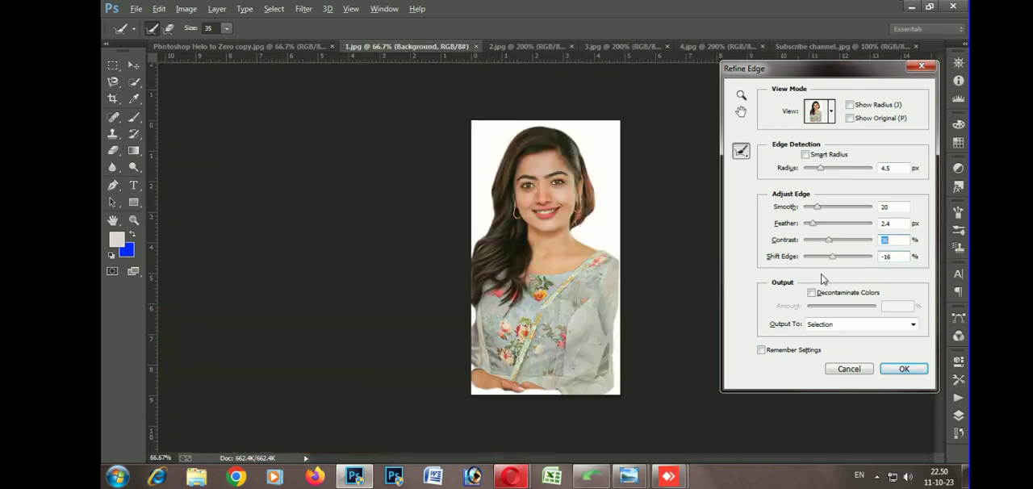
click(890, 370)
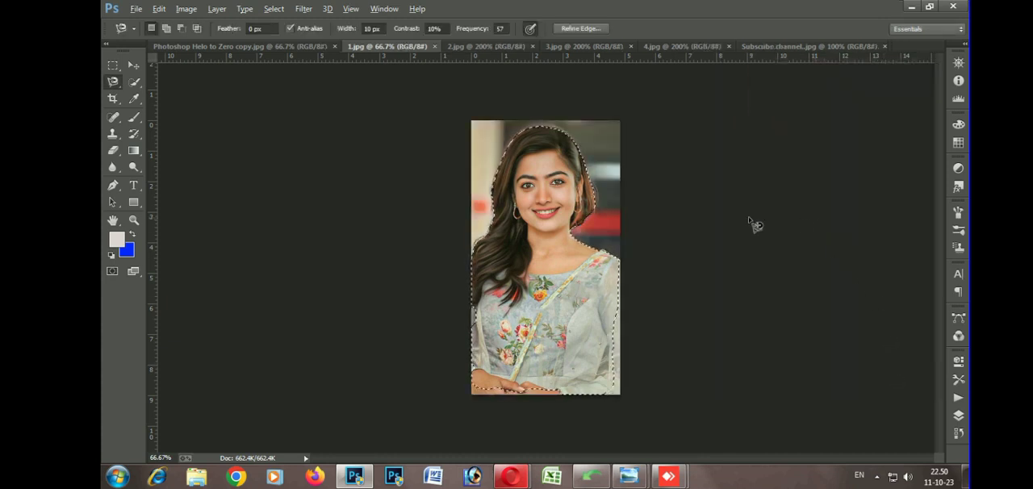
Copy the selected woman to a new layer and fill the Background layer with the blue background color
click(957, 415)
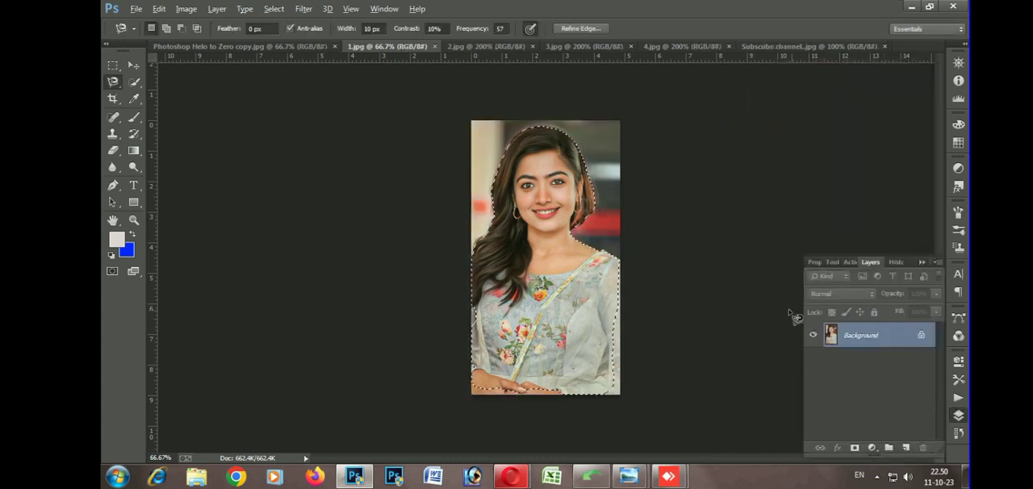
key(ctrl+j)
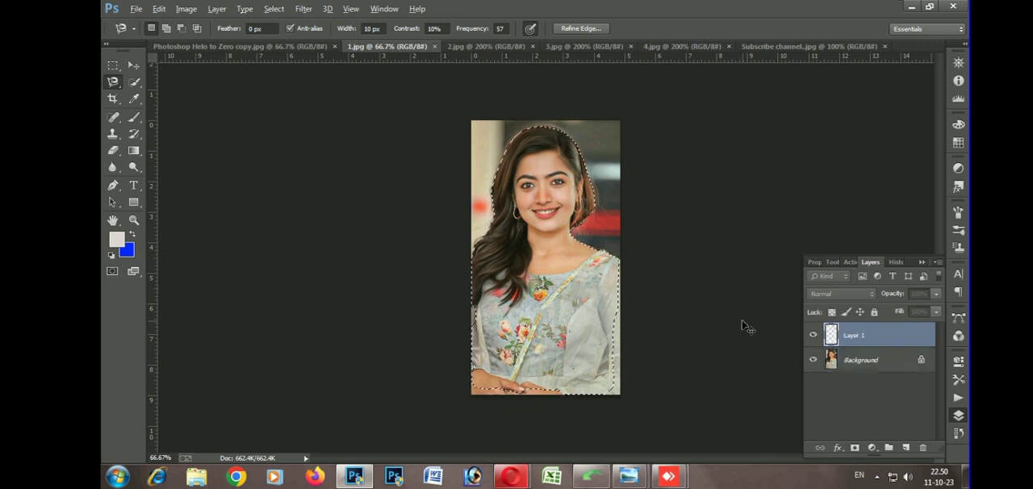
click(862, 364)
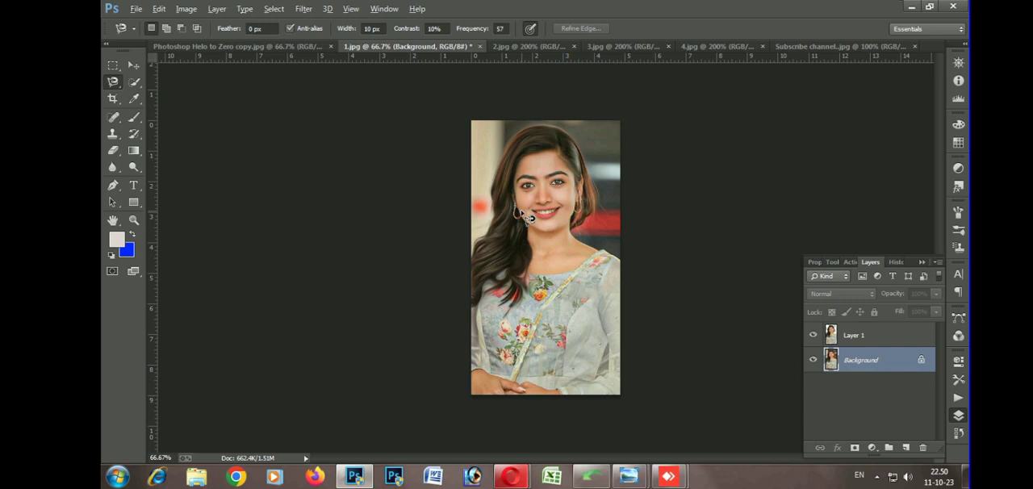
key(ctrl+BackSpace)
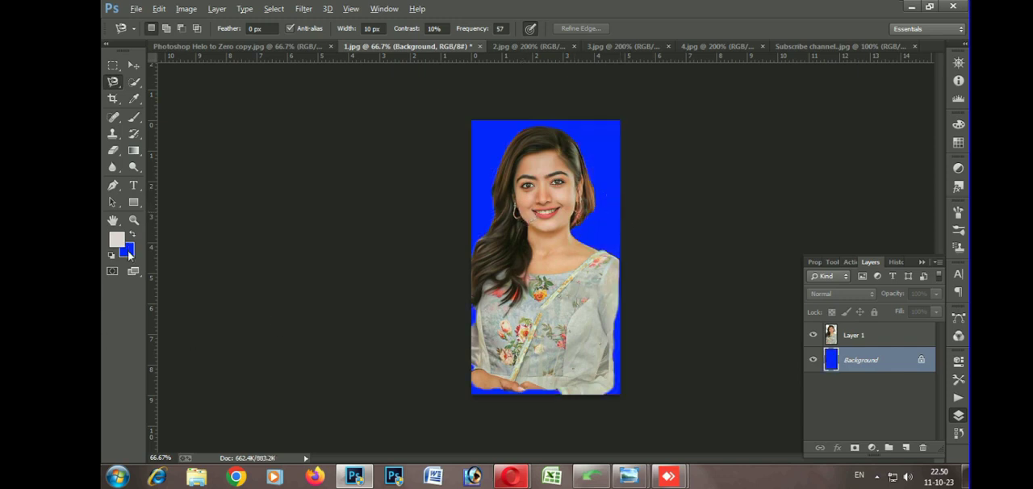
Change the background color to bright red and fill the Background layer with it
click(126, 252)
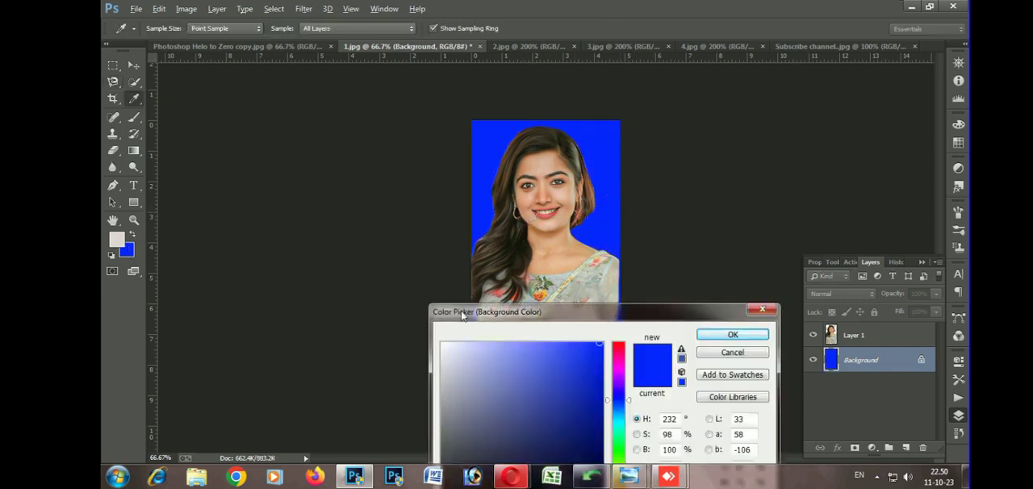
drag(615, 371, 617, 343)
click(603, 346)
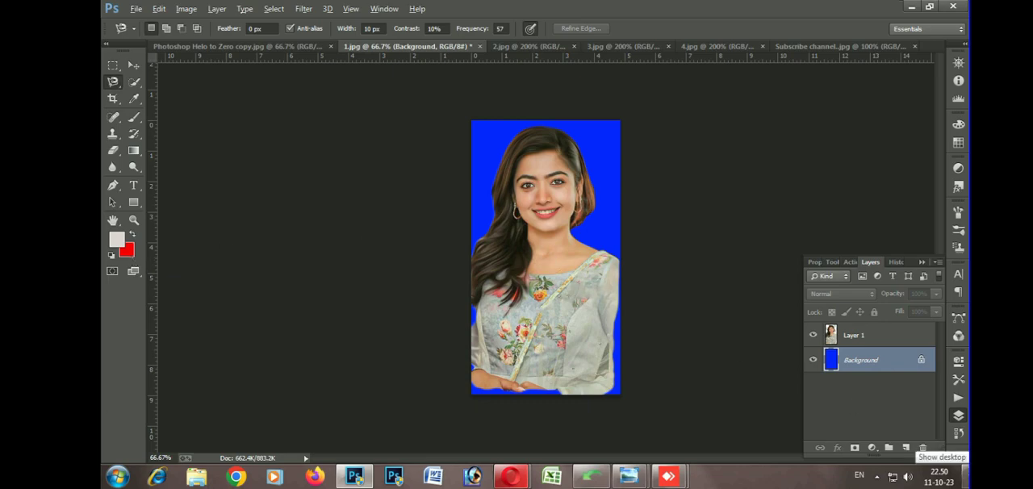
key(ctrl+BackSpace)
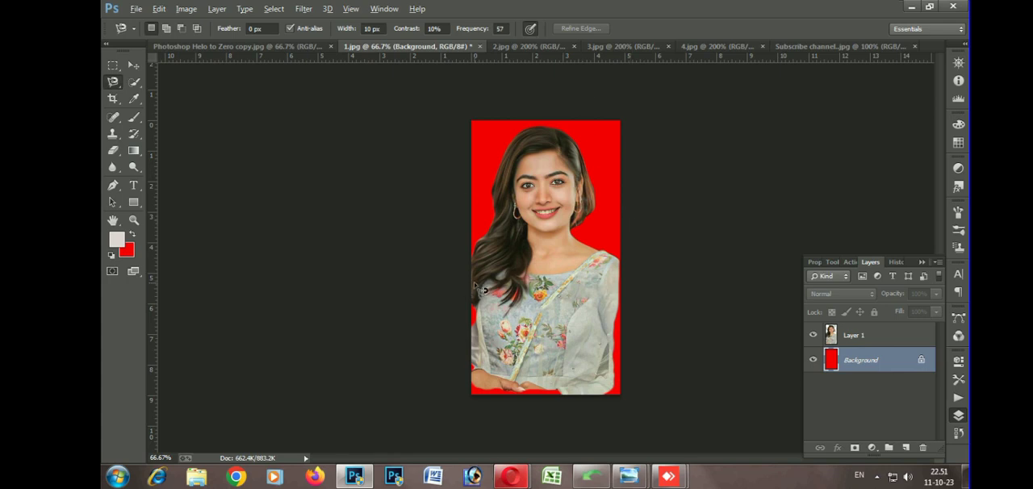
Change the background color to bright green #23f700 and fill the Background layer with it
click(126, 253)
drag(477, 313, 434, 214)
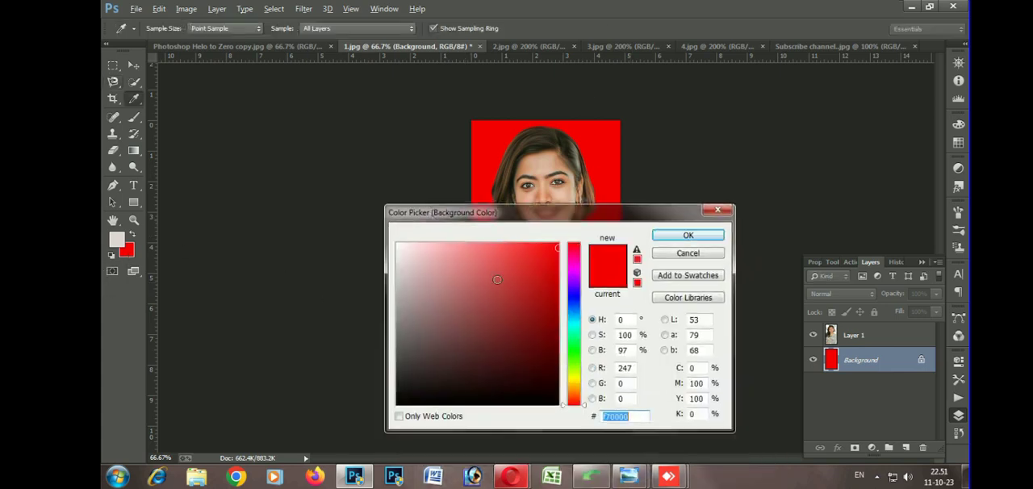
text(00f700)
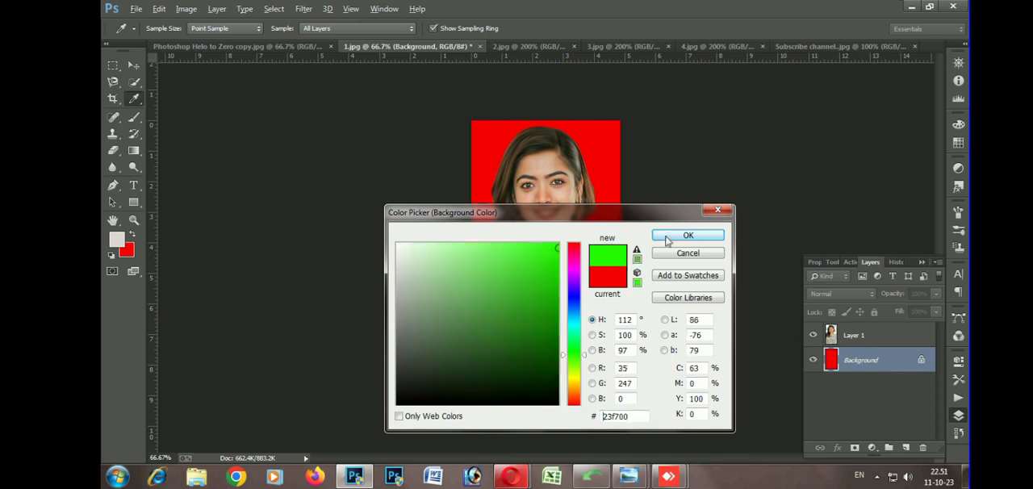
click(666, 235)
key(ctrl+BackSpace)
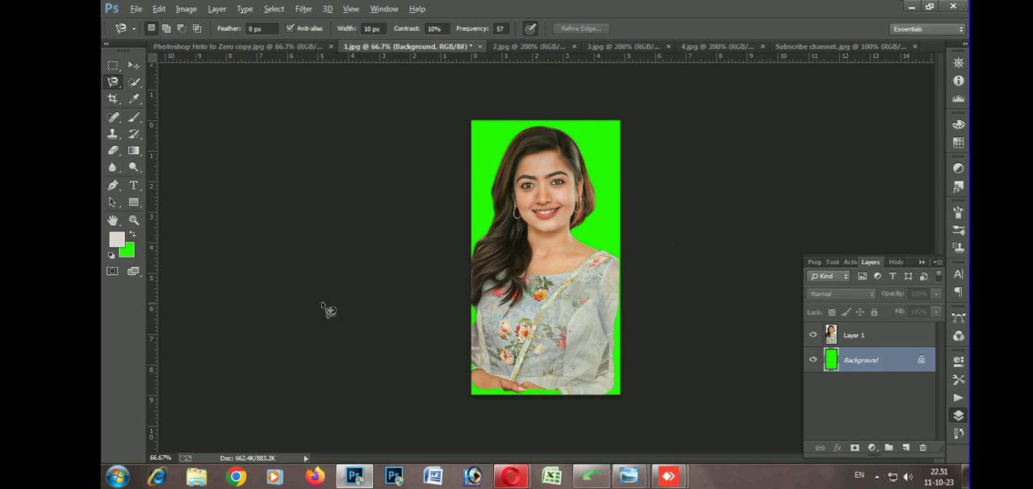
Undo the background fills and the cut-out layer, back to the original single-layer photo
key(ctrl+alt+z)
key(ctrl+alt+z)
key(ctrl+alt+z)
key(ctrl+alt+z)
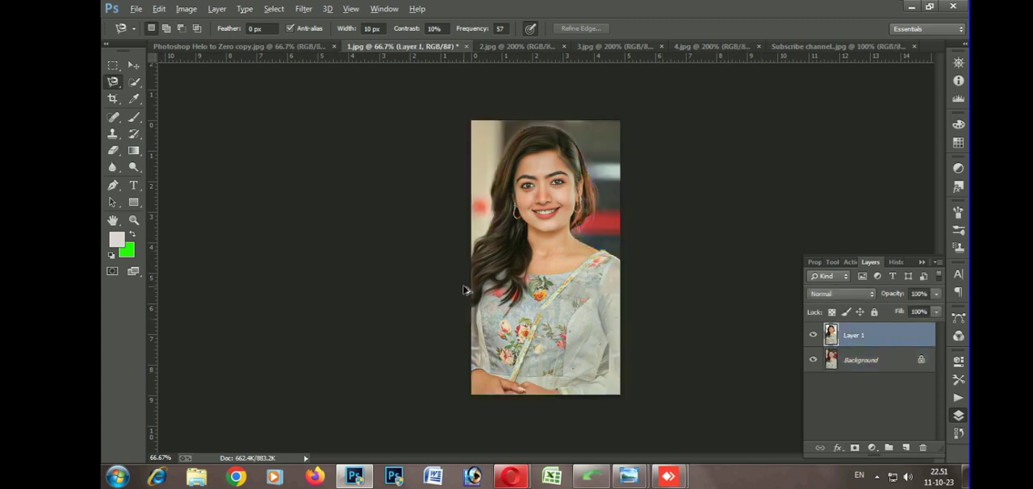
Select the woman with the Quick Selection tool and subtract the backdrop beside her hair from the selection
key(ctrl+plus)
key(ctrl+plus)
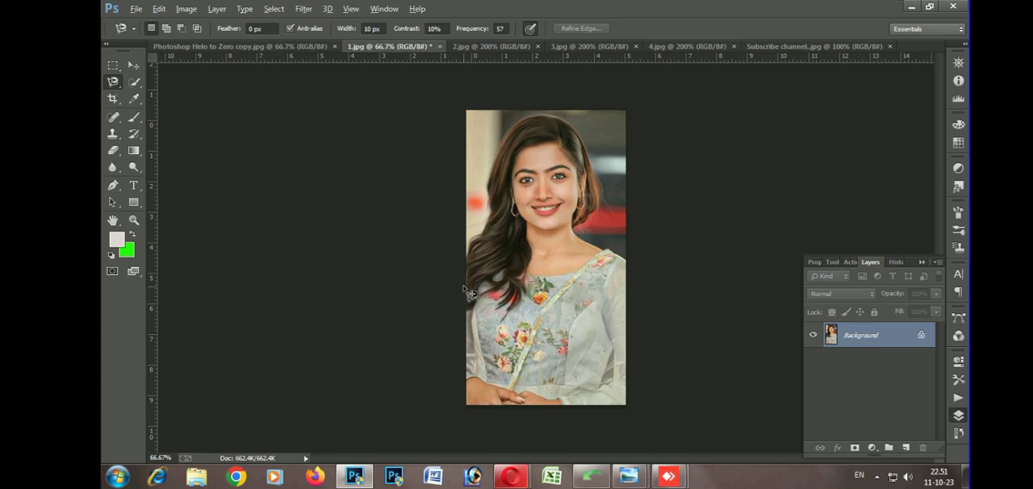
drag(531, 204, 481, 335)
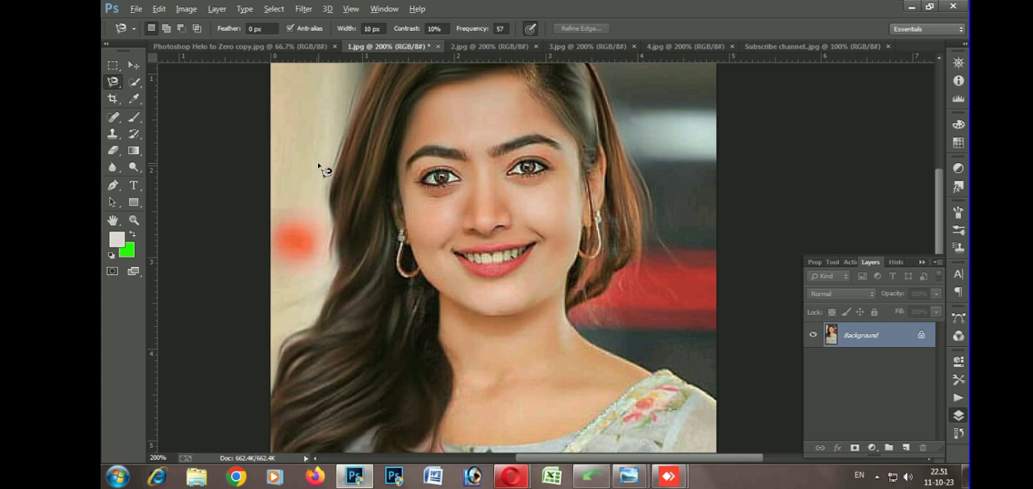
drag(463, 104, 450, 207)
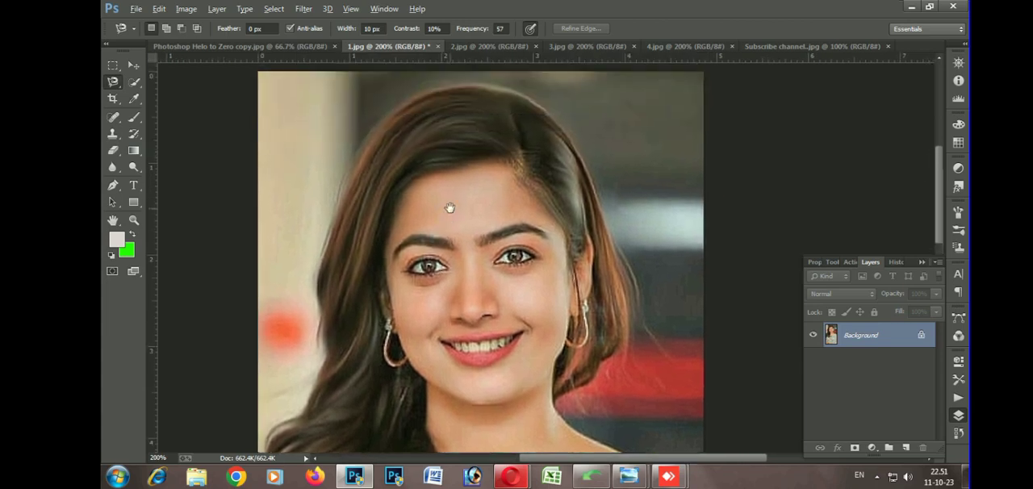
click(138, 81)
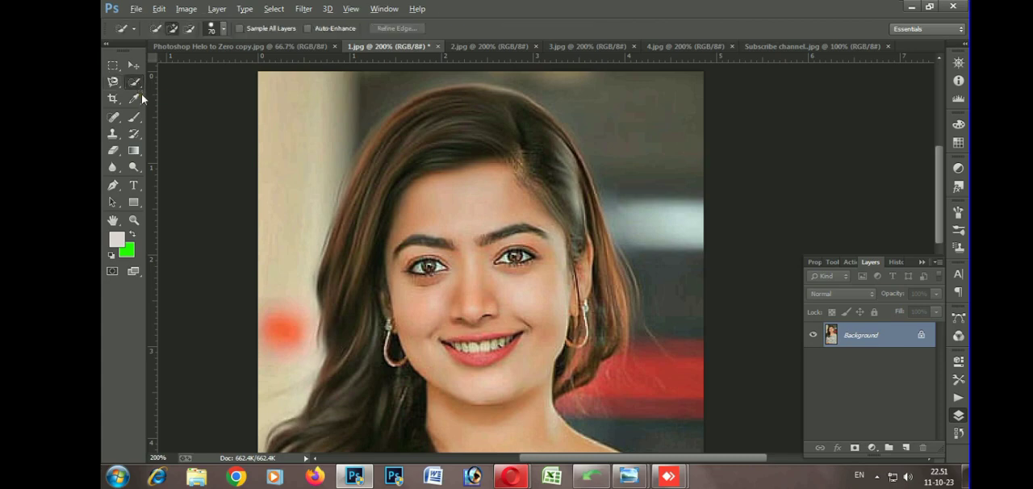
click(469, 160)
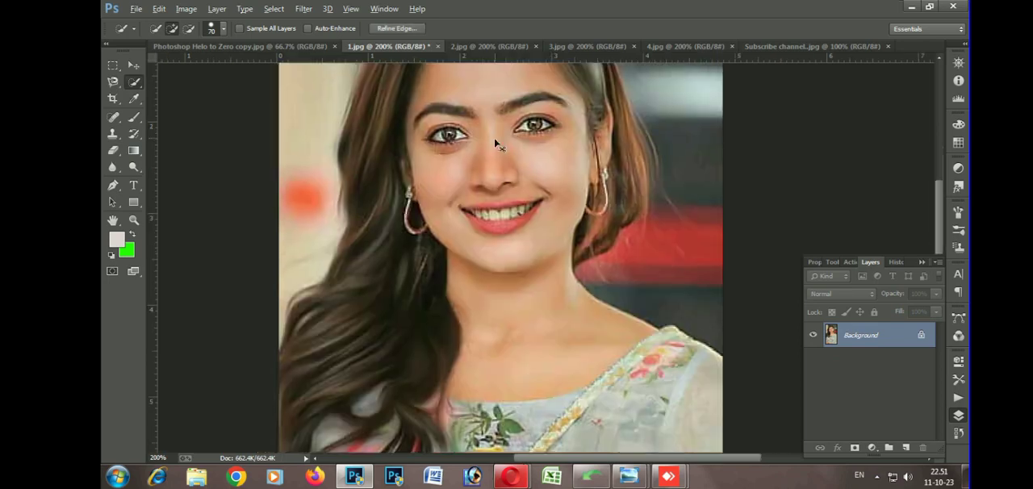
key(ctrl+minus)
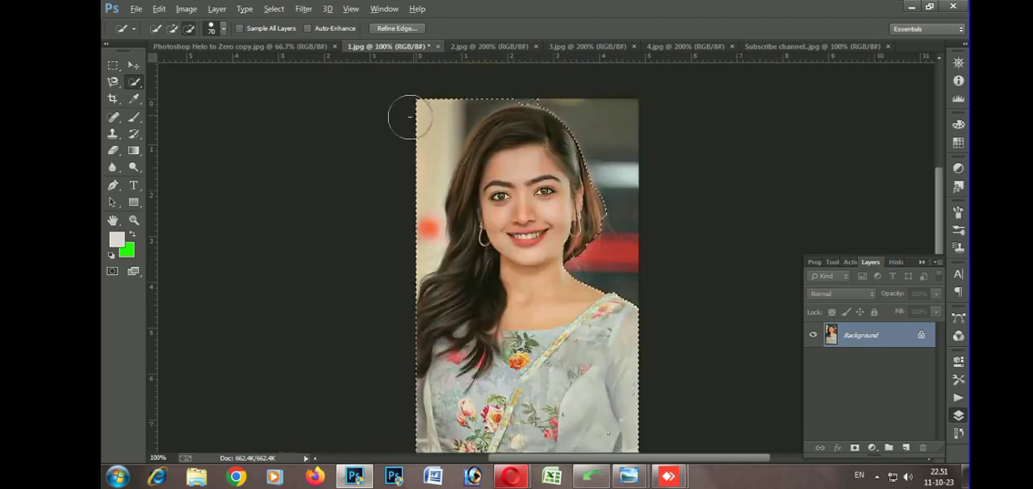
drag(410, 117, 396, 192)
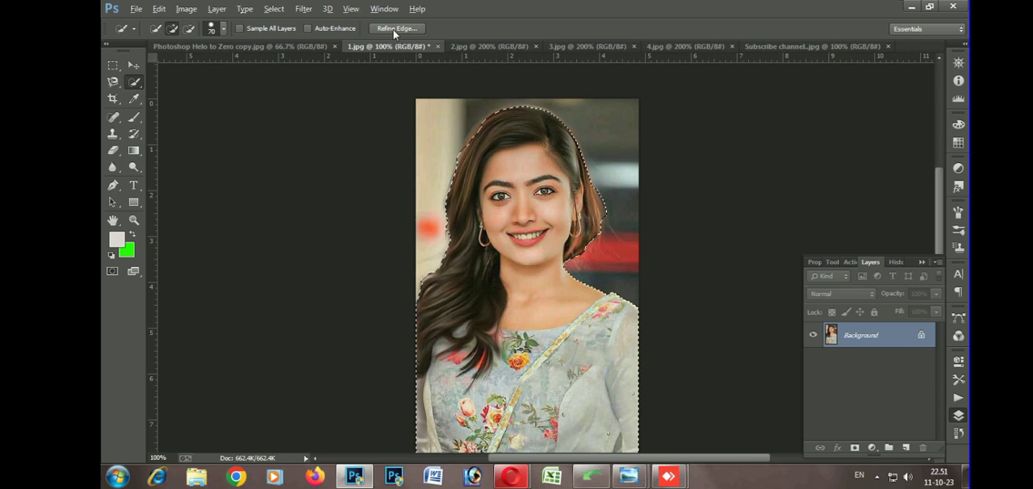
Feather the selection edge with Refine Edge, then put the woman on a new layer above a bright green Background fill
click(395, 29)
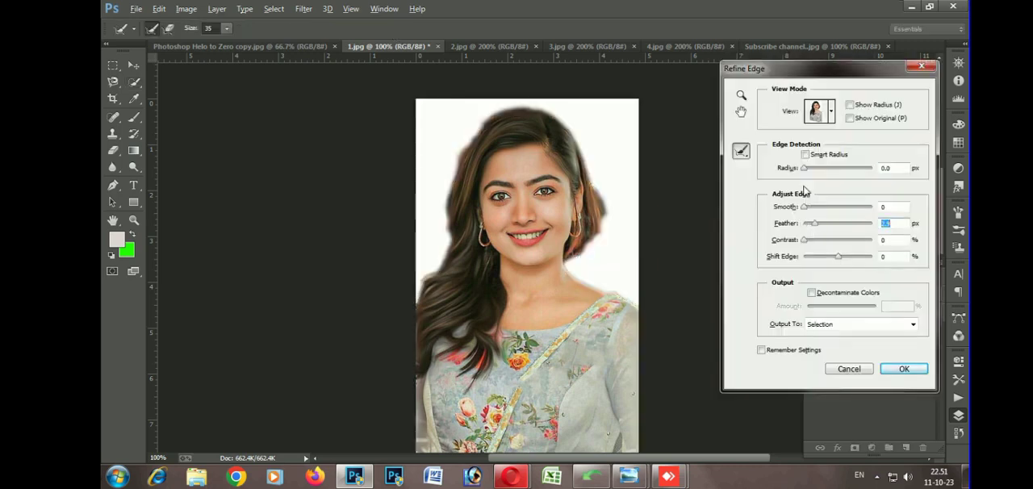
key(Return)
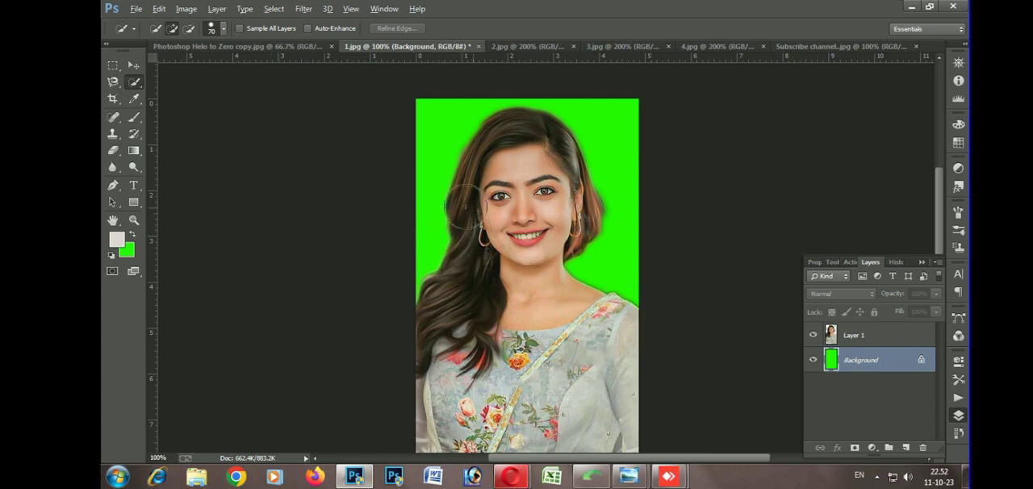
Crop the photo at a 1.5 by 1.889 ratio from above the head to mid-torso, extending the canvas slightly on both sides
click(113, 99)
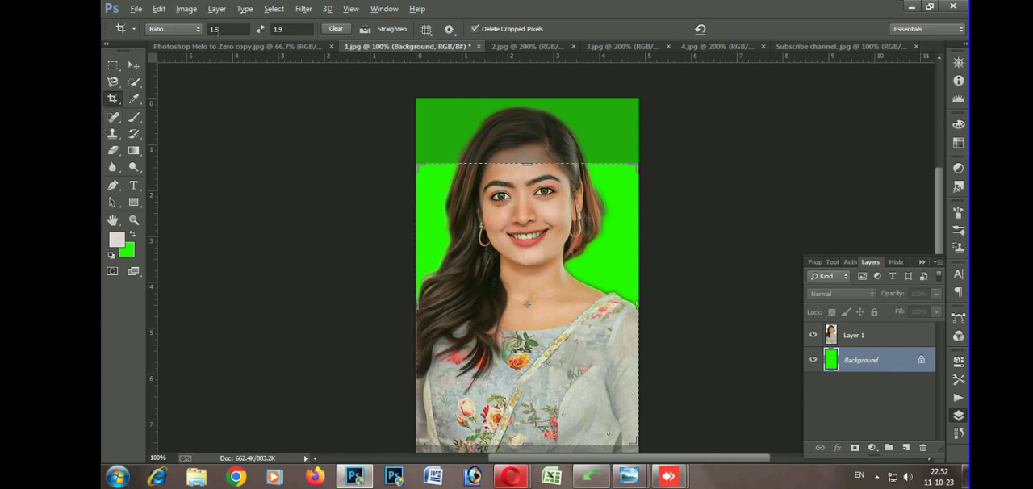
click(227, 29)
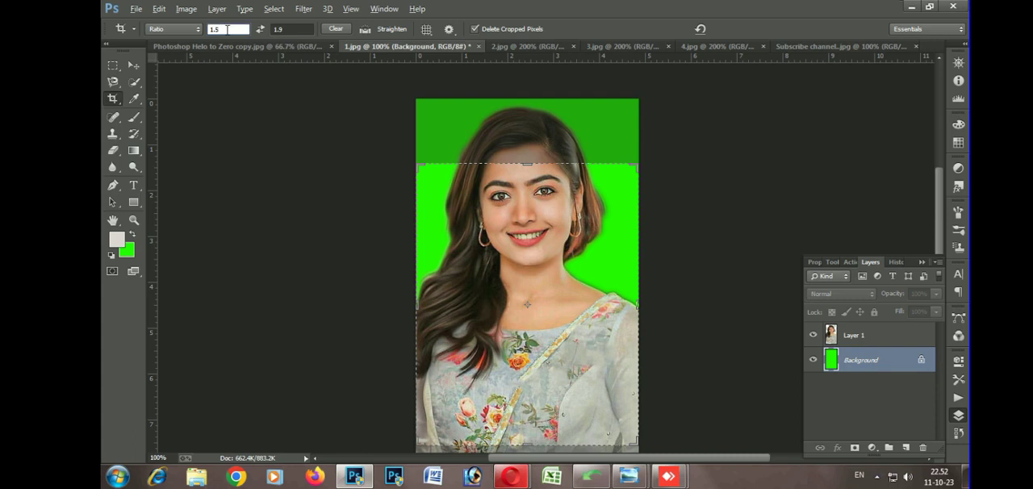
click(276, 29)
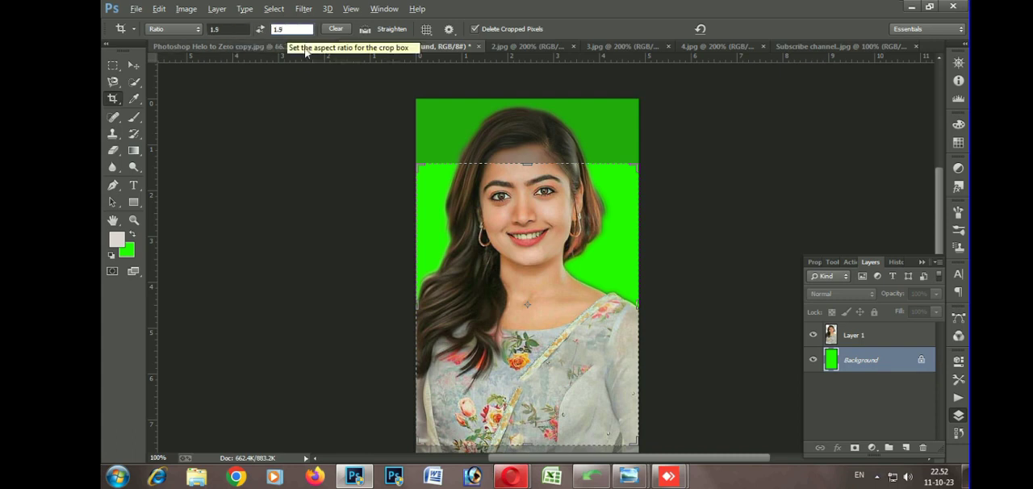
click(532, 224)
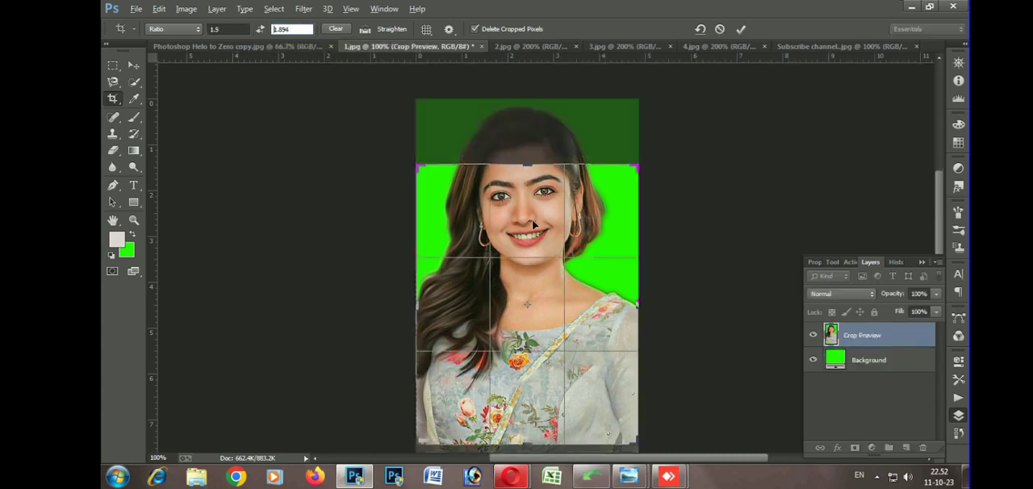
drag(532, 224, 550, 276)
drag(528, 365, 529, 401)
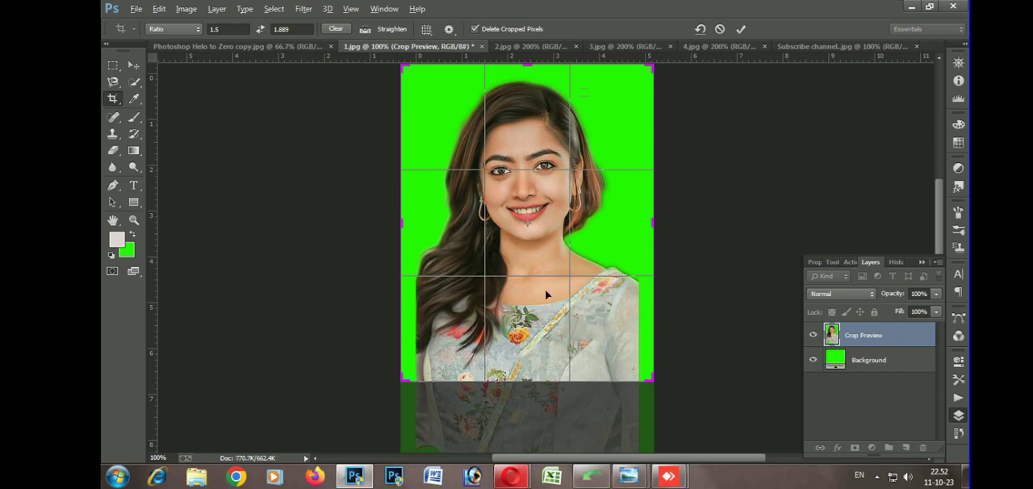
scroll(546, 305, up, 1)
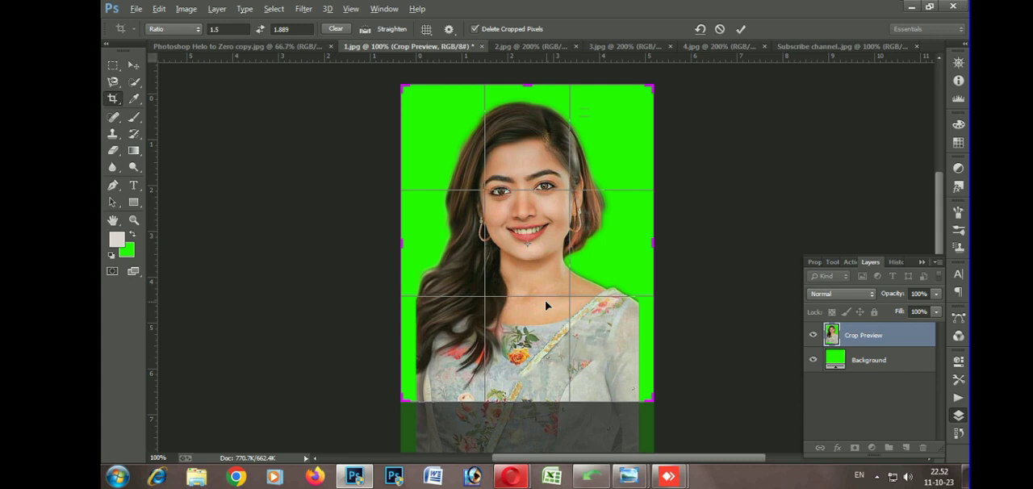
key(Return)
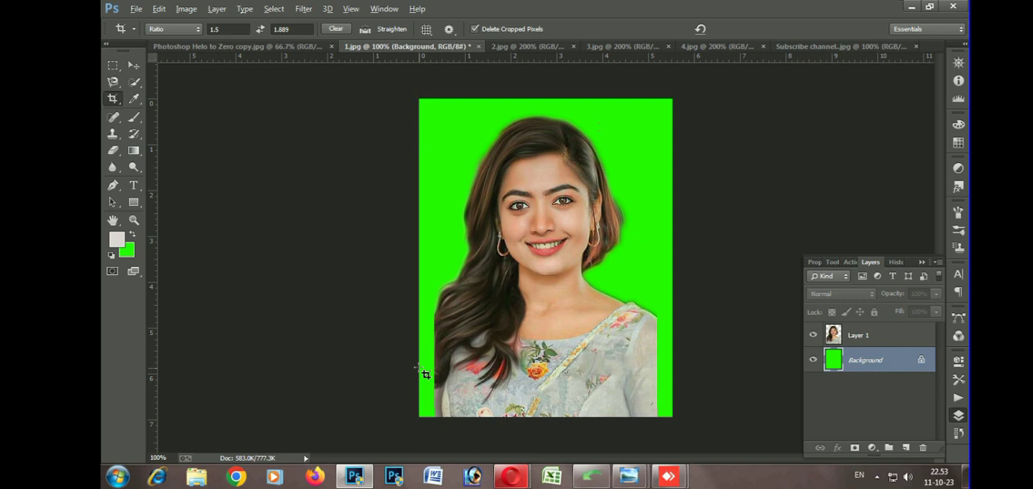
On Layer 1, marquee-select the sleeve beside the right-hand green gap, stretch it to the canvas edge and deselect
click(129, 69)
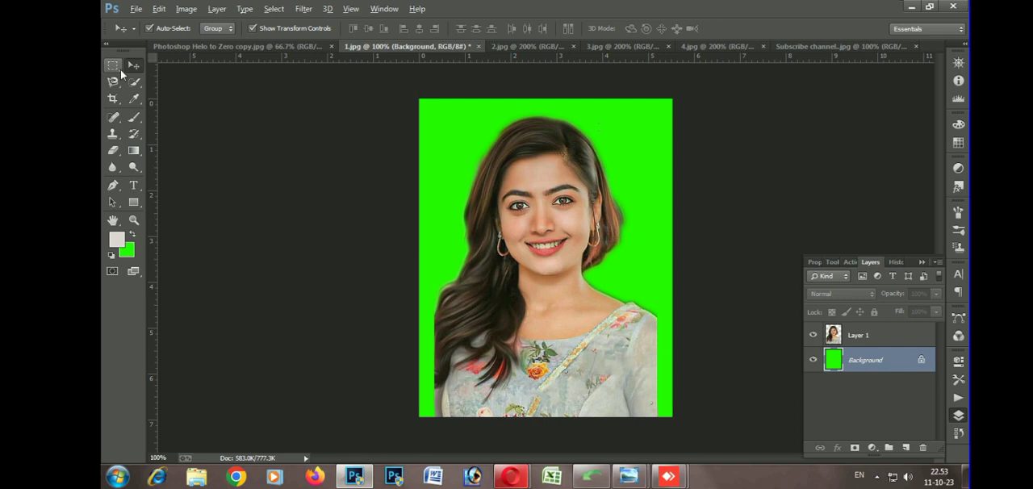
click(120, 69)
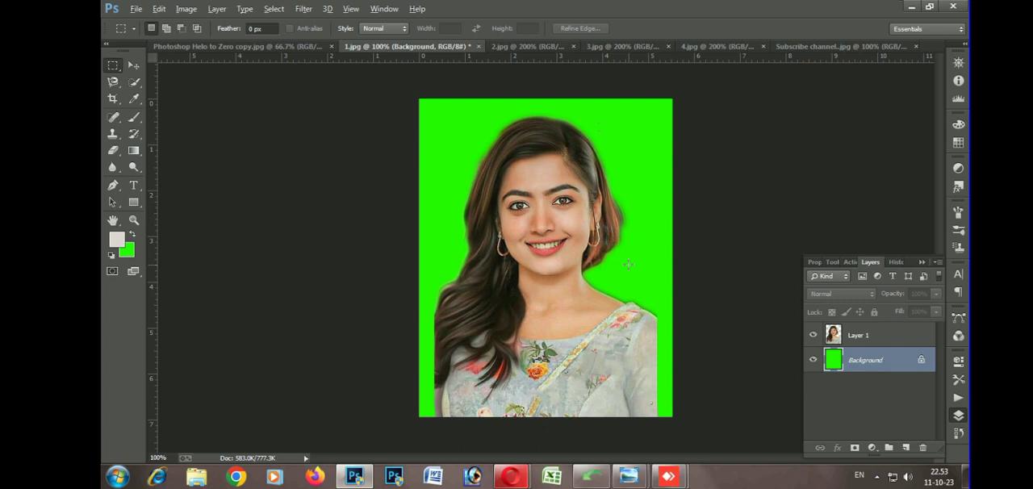
drag(634, 294, 670, 443)
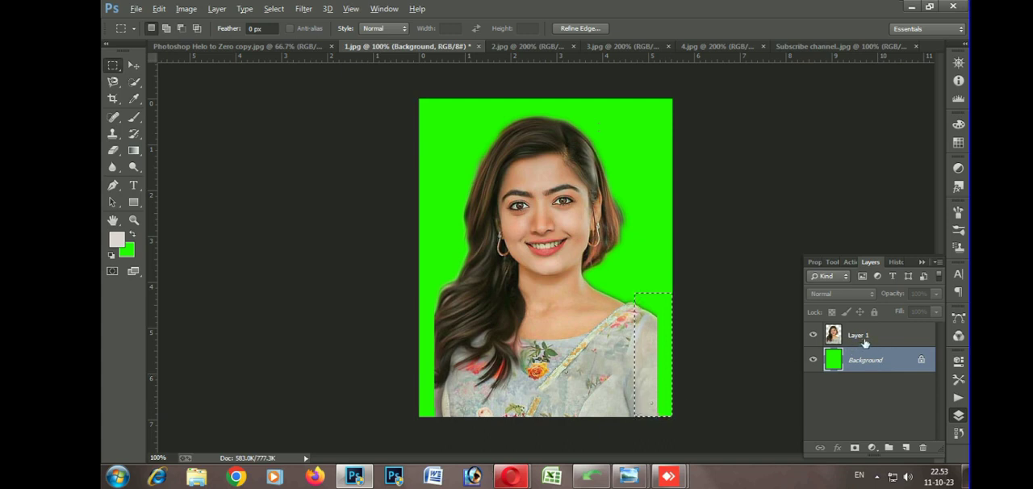
click(863, 342)
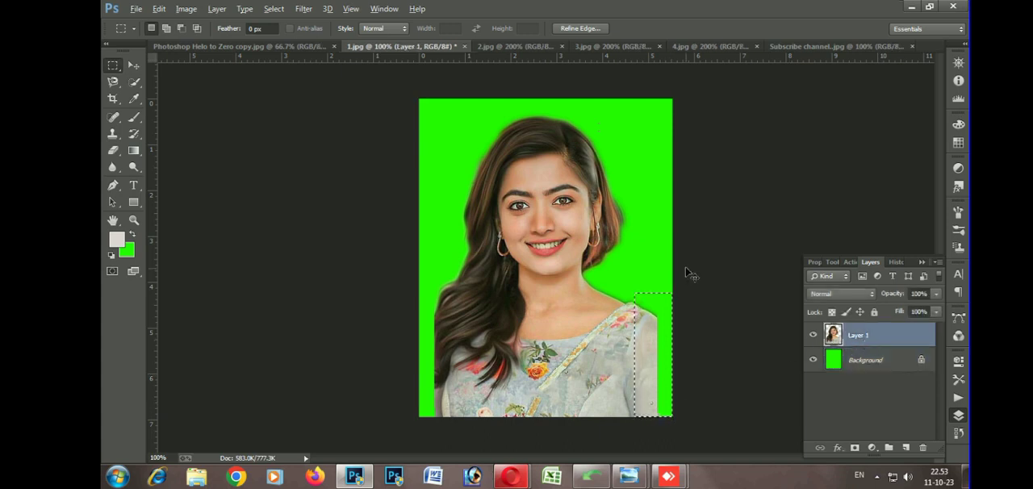
key(ctrl+t)
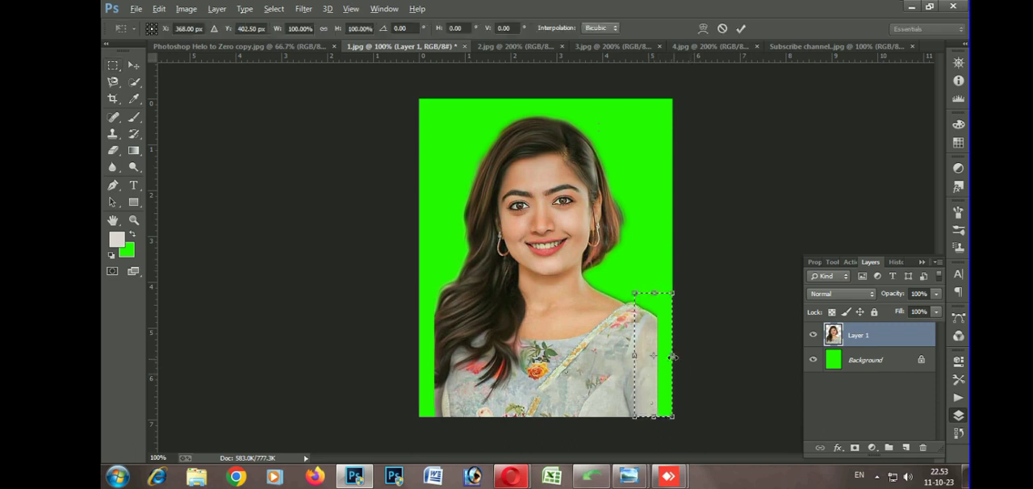
drag(672, 355, 713, 364)
key(Return)
key(ctrl+d)
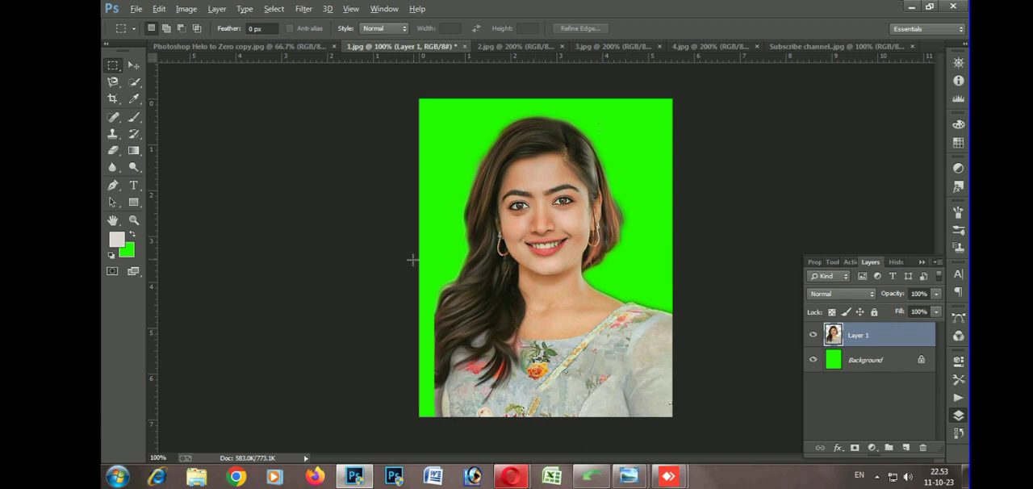
Marquee-select the hair and arm beside the left-hand green gap, stretch them to about 142% width and deselect
drag(412, 259, 444, 368)
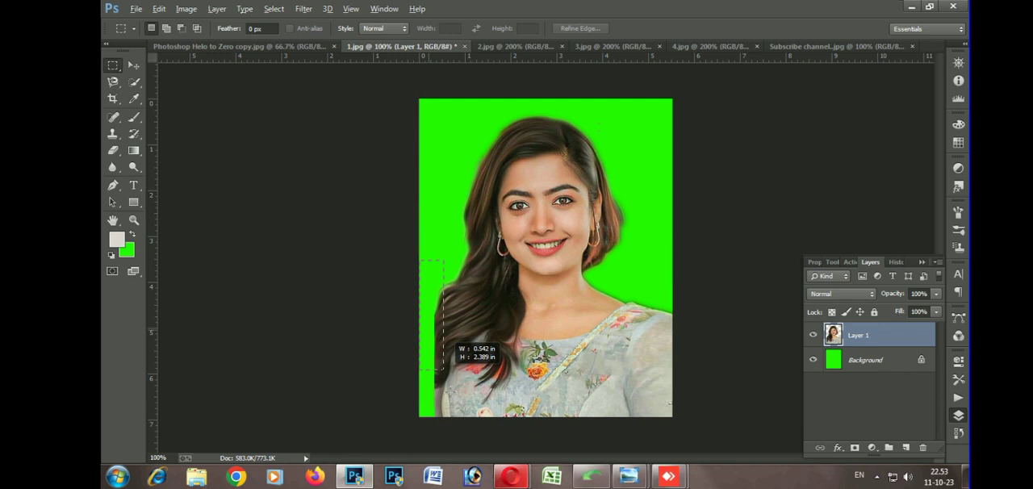
drag(444, 368, 476, 416)
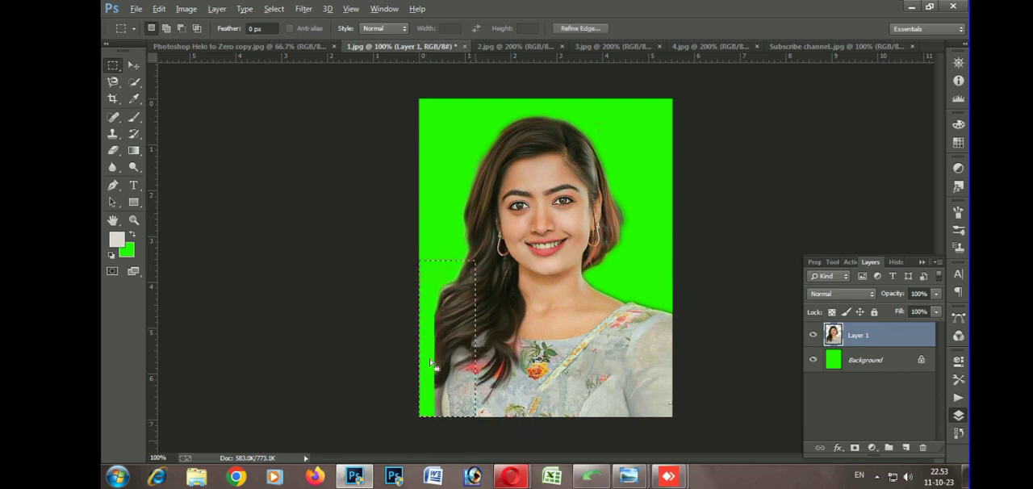
key(ctrl+t)
drag(418, 339, 392, 358)
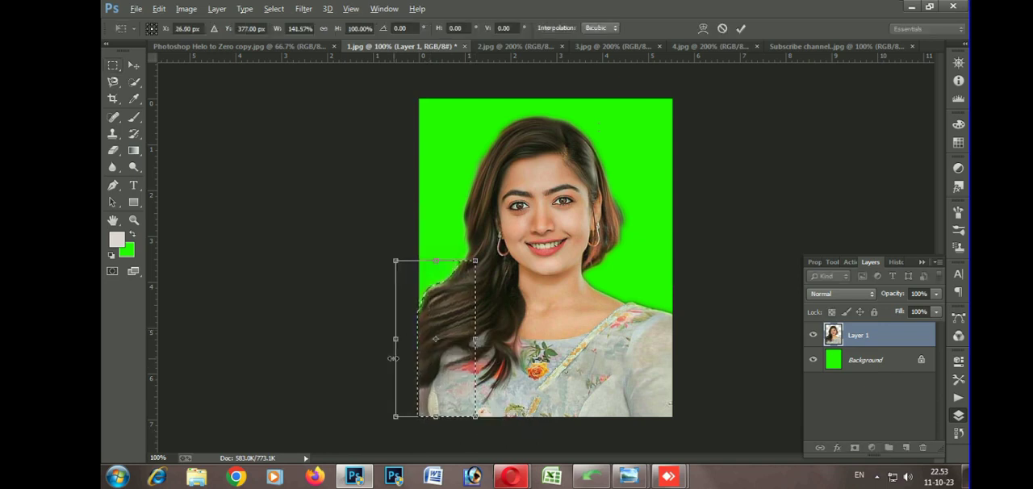
key(Return)
key(ctrl+d)
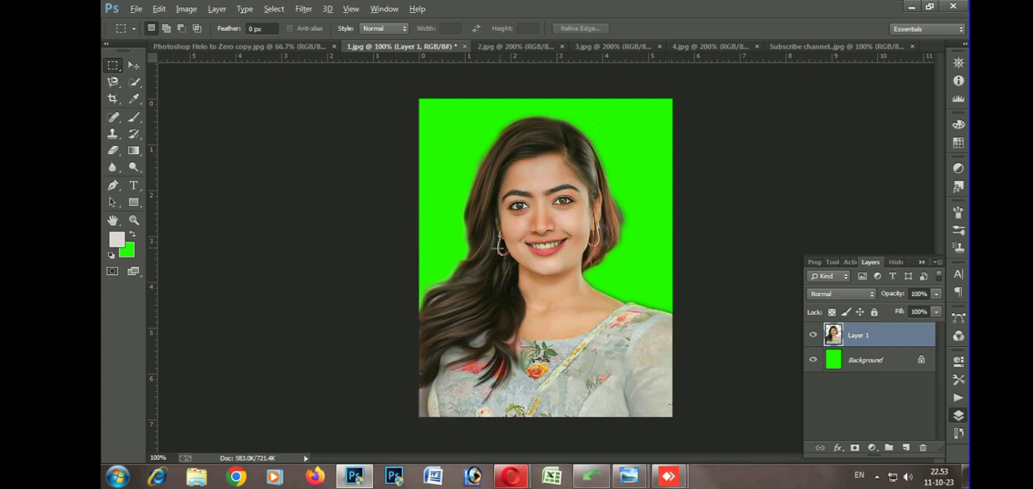
Change the background color to bright blue and fill the Background layer with it
click(865, 363)
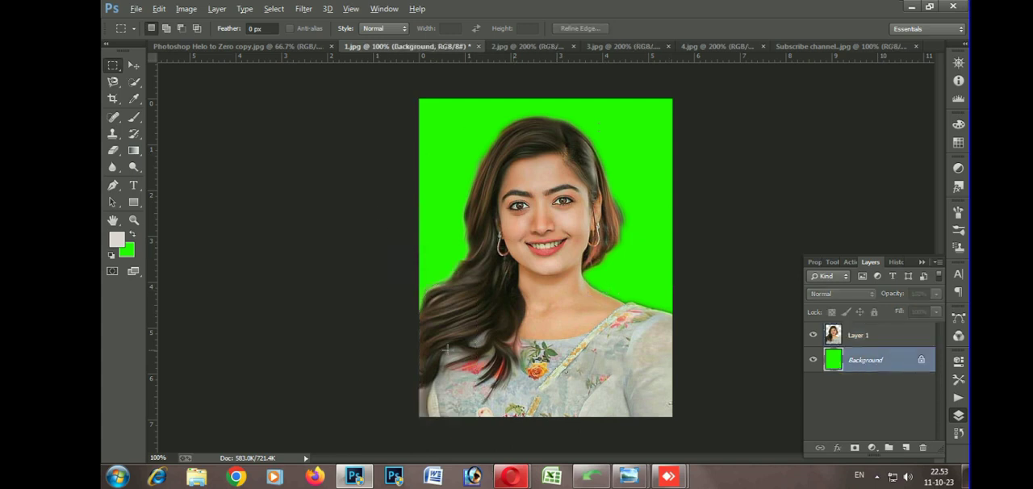
click(127, 251)
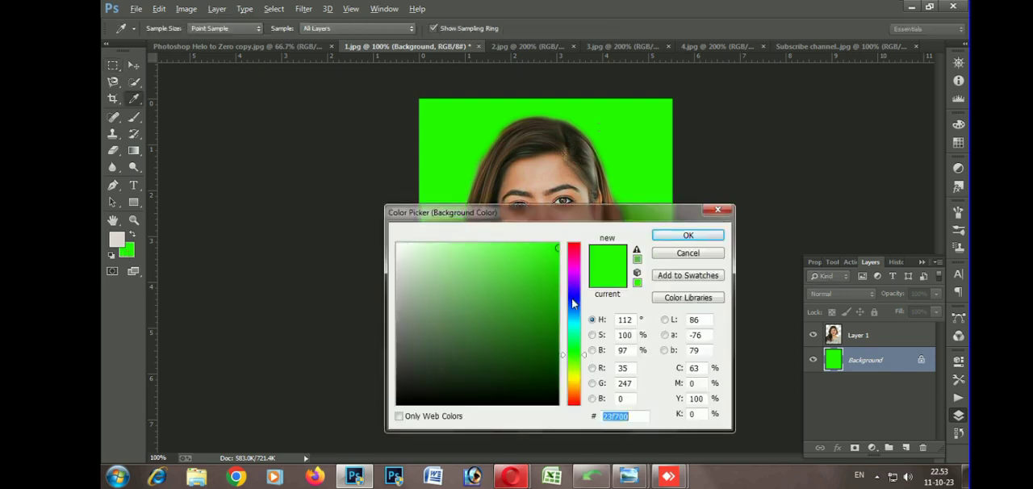
text(0a10f3)
click(688, 235)
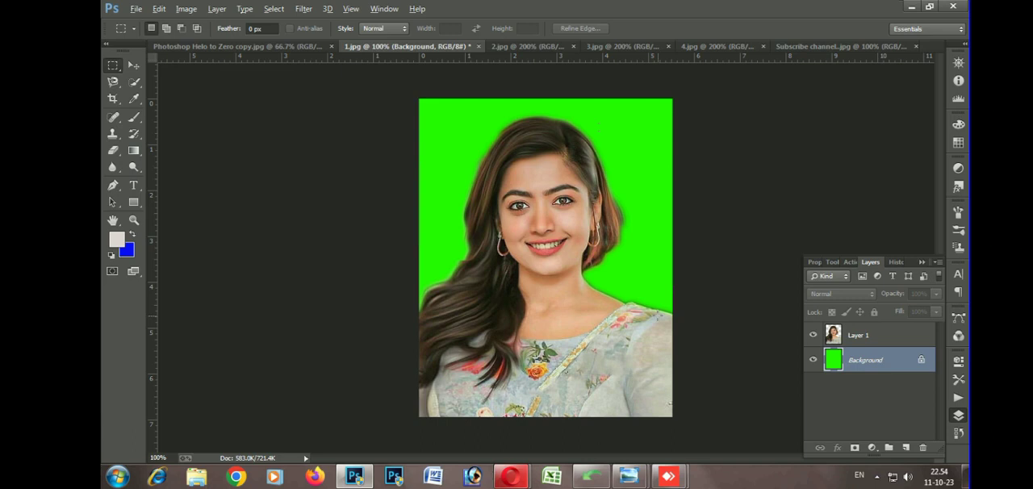
key(ctrl+BackSpace)
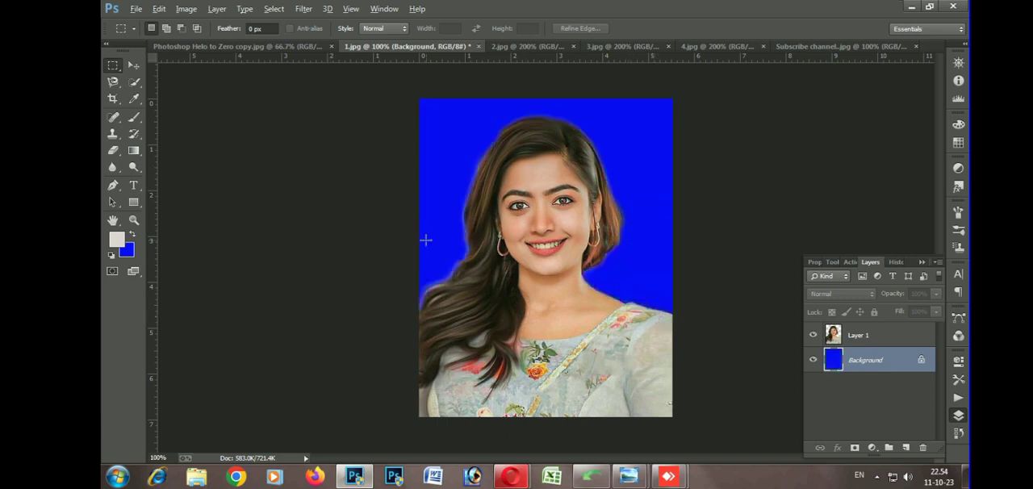
Resize the image to 1.5 by 1.9 inches at a resolution of 300 pixels per inch
click(184, 11)
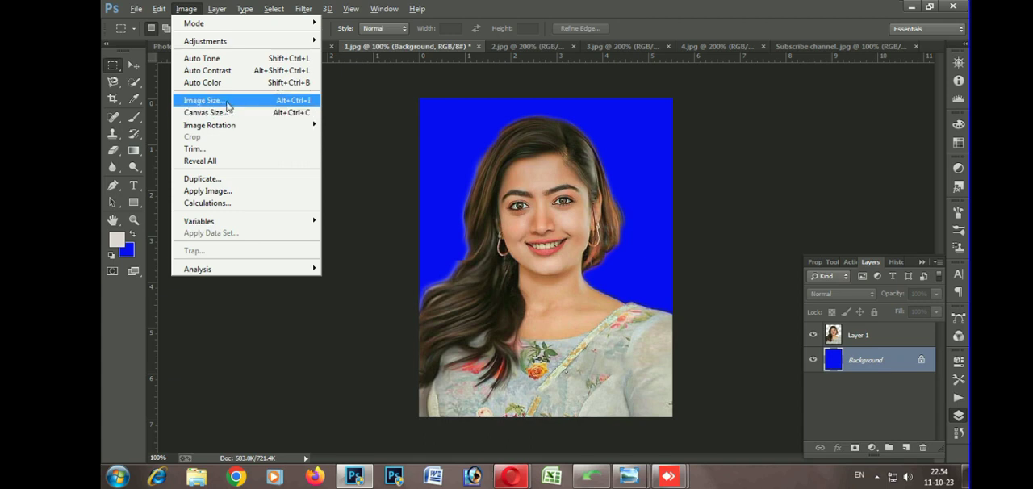
click(391, 158)
click(182, 9)
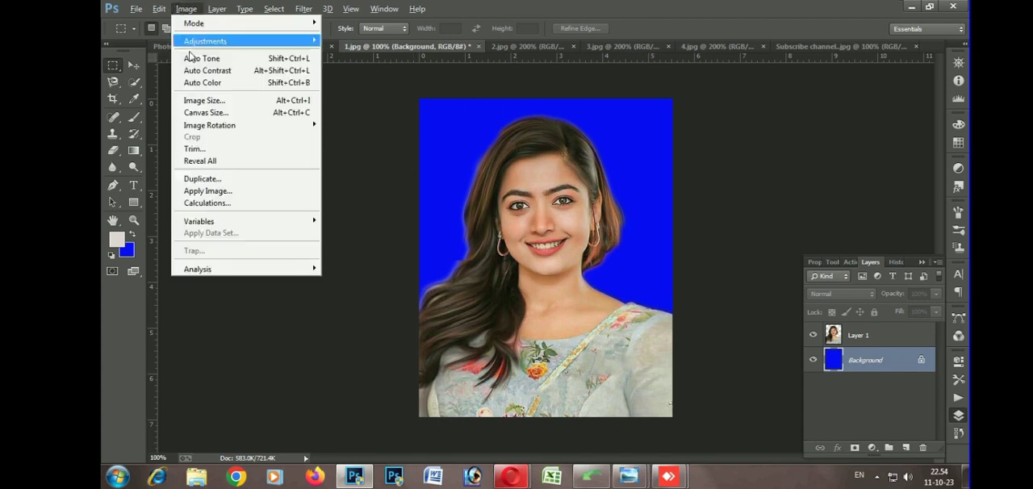
click(209, 101)
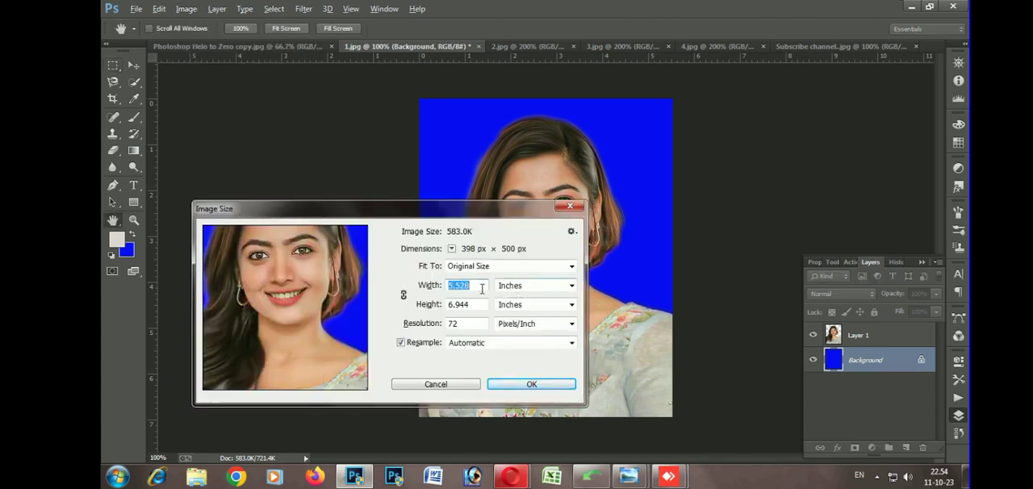
text(1.5)
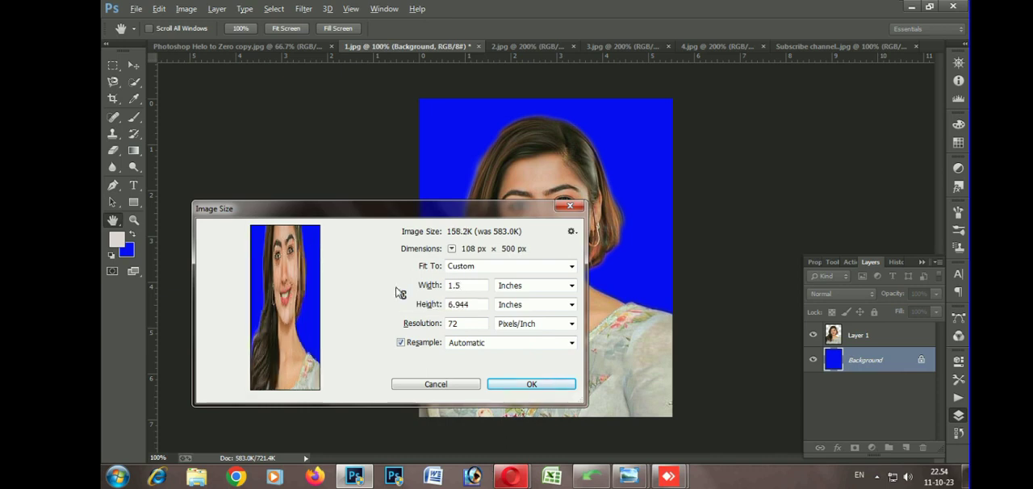
drag(475, 305, 429, 307)
text(1.9)
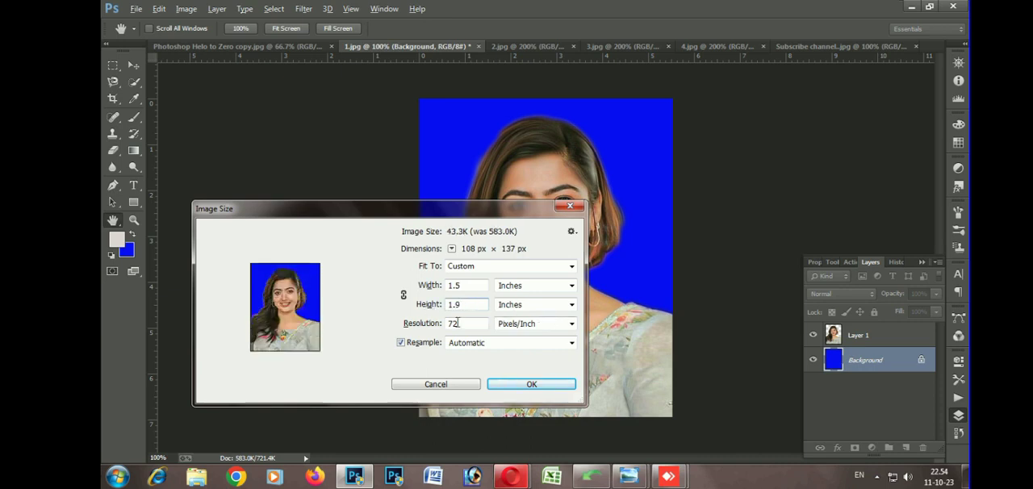
drag(460, 323, 452, 324)
text(300)
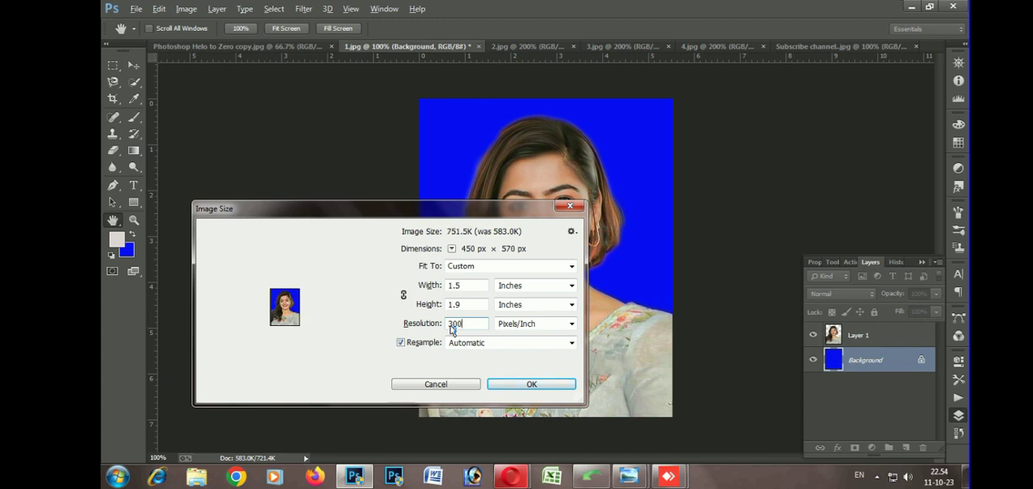
key(Return)
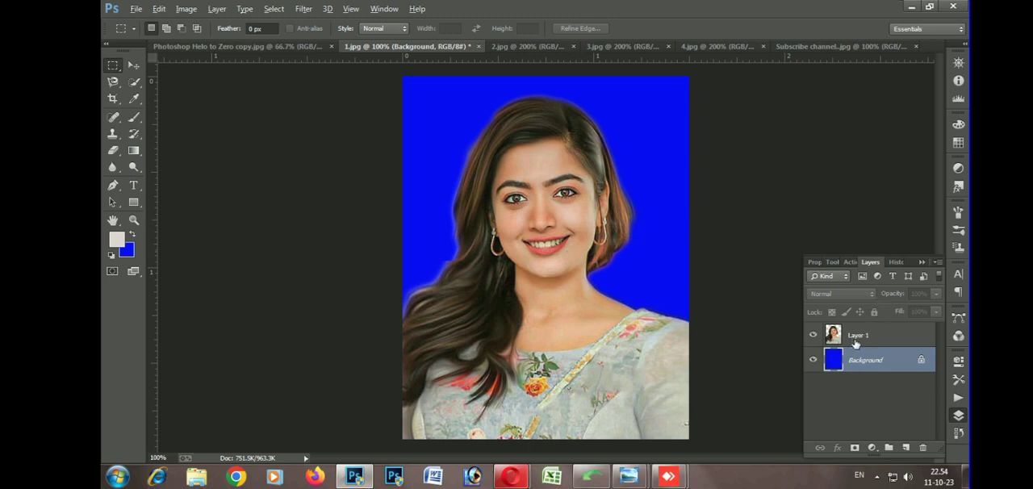
Merge Layer 1 and the blue Background layer into a single layer
click(134, 64)
mouse_move(511, 254)
mouse_down()
mouse_move(549, 204)
mouse_move(631, 208)
mouse_move(585, 250)
mouse_move(488, 238)
mouse_move(515, 193)
mouse_move(516, 242)
mouse_up()
drag(515, 201, 517, 210)
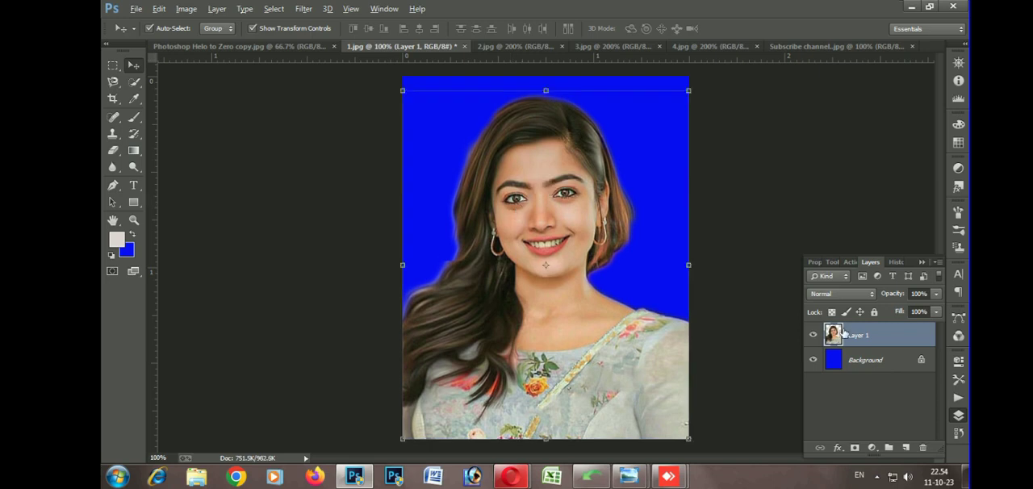
click(857, 363)
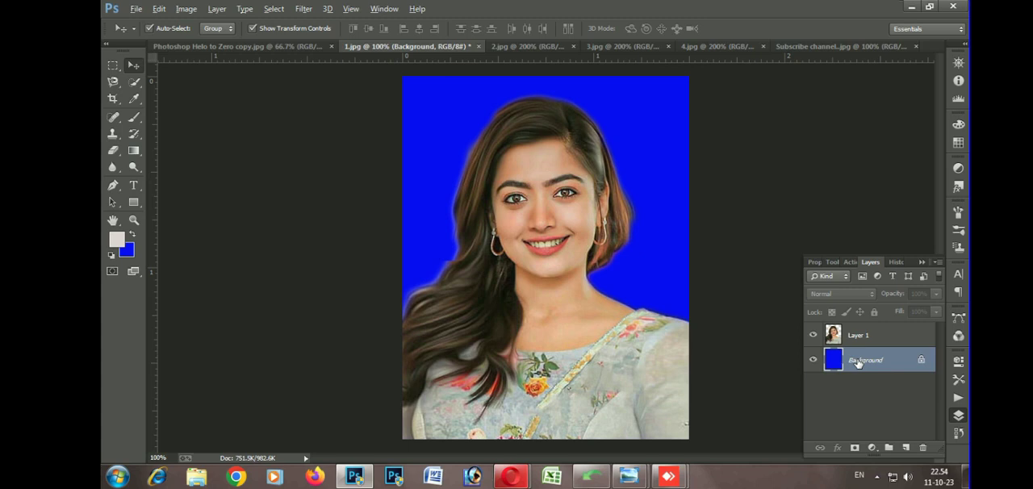
key(ctrl+shift+e)
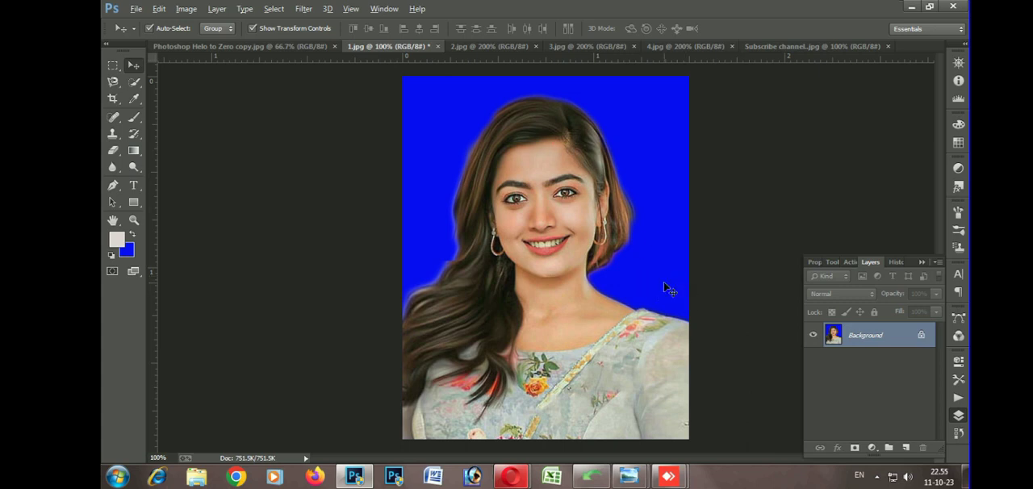
Create a white A4 RGB document at 300 pixels per inch and copy the merged portrait onto it
key(ctrl+n)
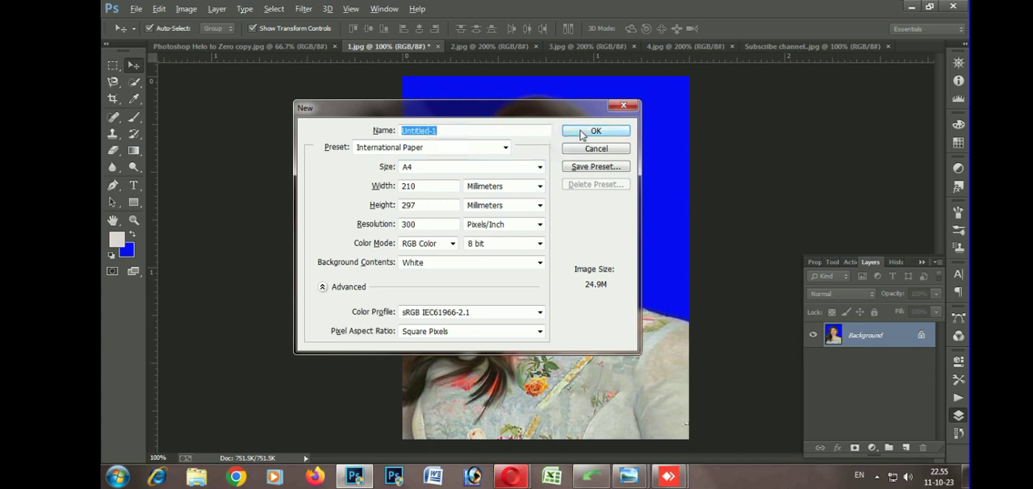
click(581, 133)
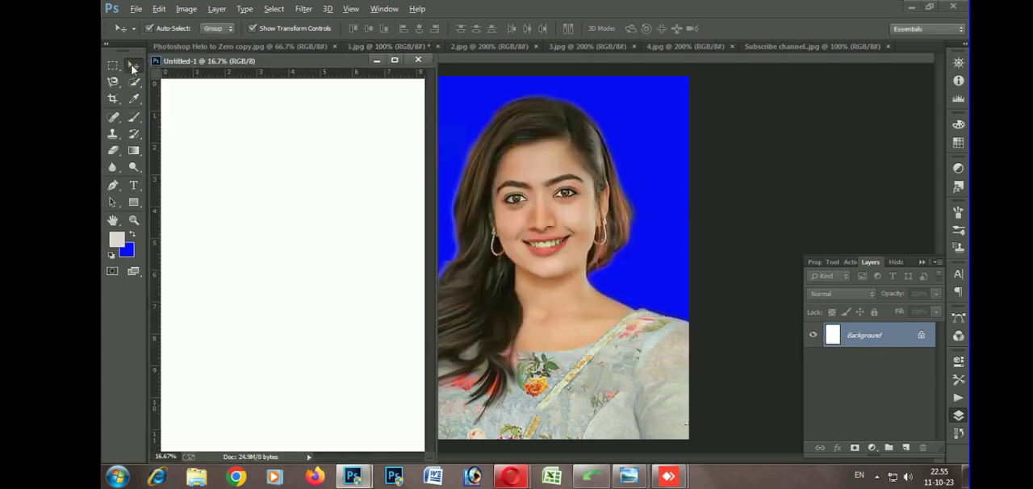
click(134, 67)
drag(579, 190, 288, 178)
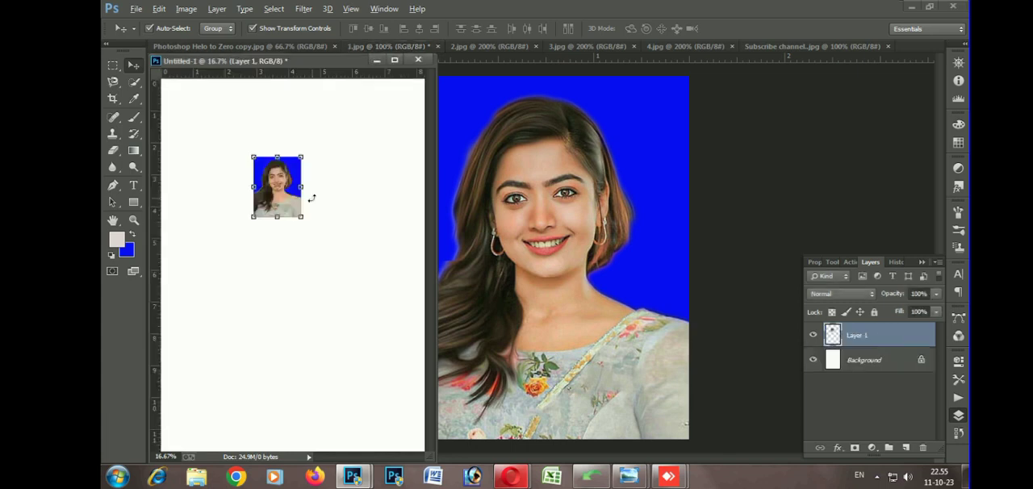
Dock the A4 document as a tab and move the portrait into the page's upper-left corner
drag(310, 61, 357, 51)
key(ctrl+plus)
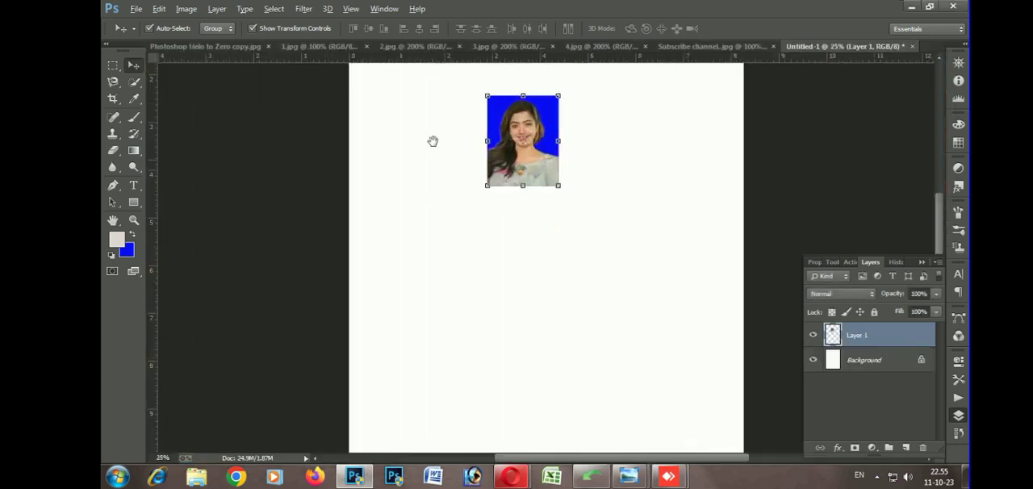
drag(432, 142, 448, 283)
drag(529, 253, 400, 146)
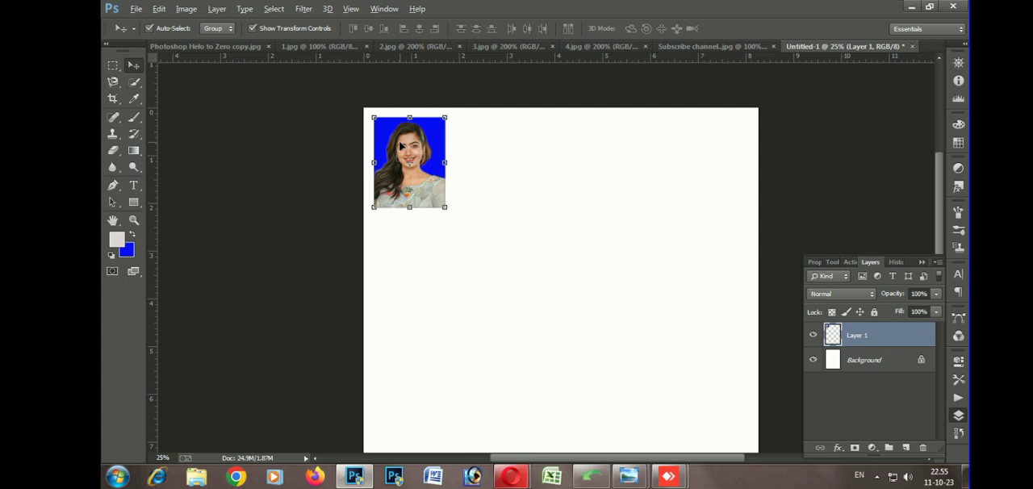
Duplicate the portrait three times to form an evenly spaced row of four across the top of the page
key(alt)
click(406, 255)
click(396, 173)
drag(396, 173, 479, 174)
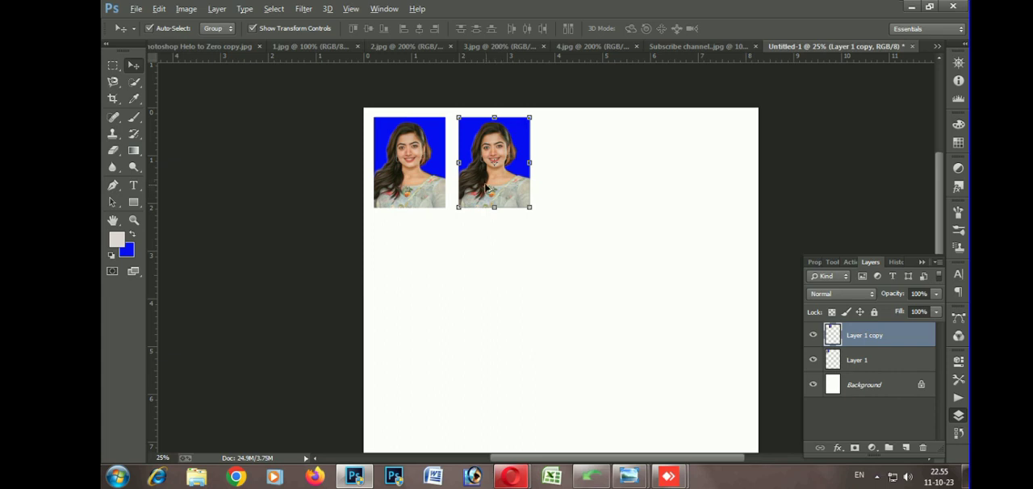
drag(487, 188, 566, 190)
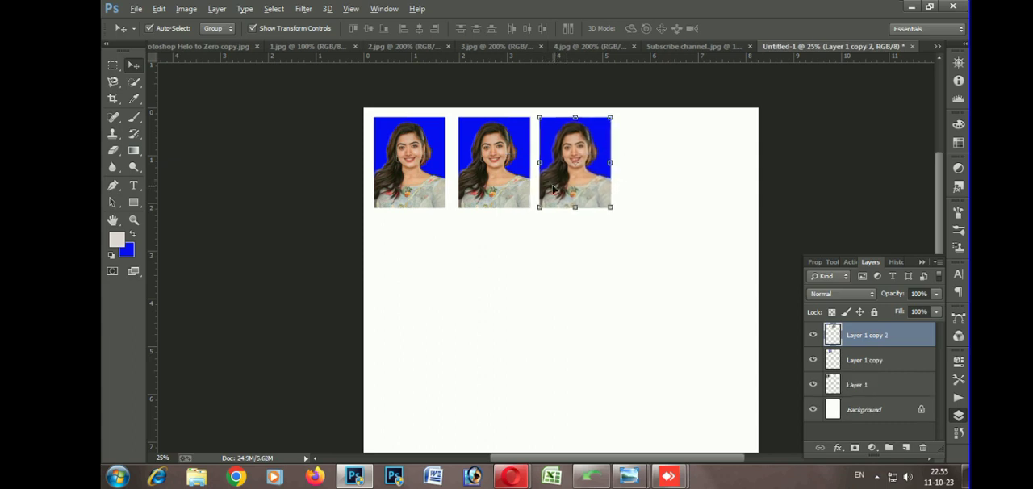
key(shift+Right)
drag(558, 189, 628, 190)
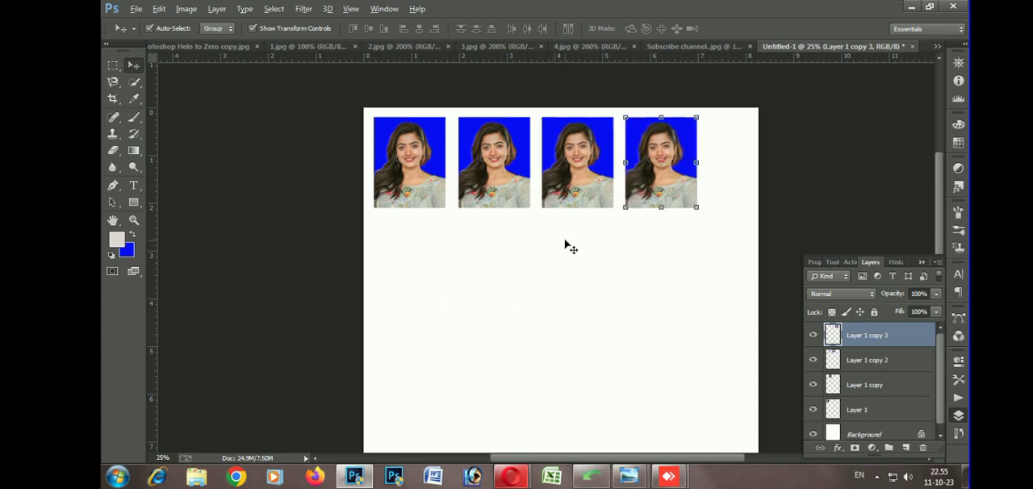
click(599, 89)
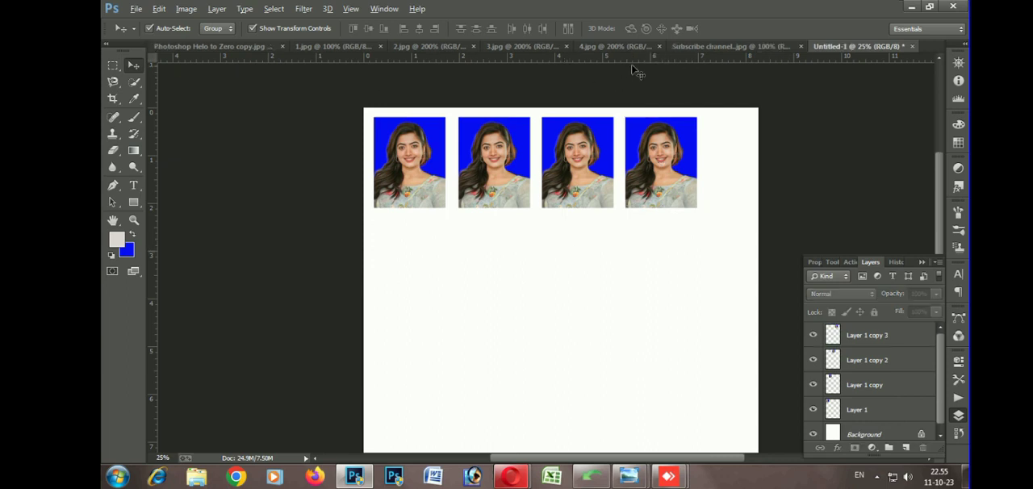
Return to 1.jpg and resize the image to 0.8 by 1 inch
click(332, 46)
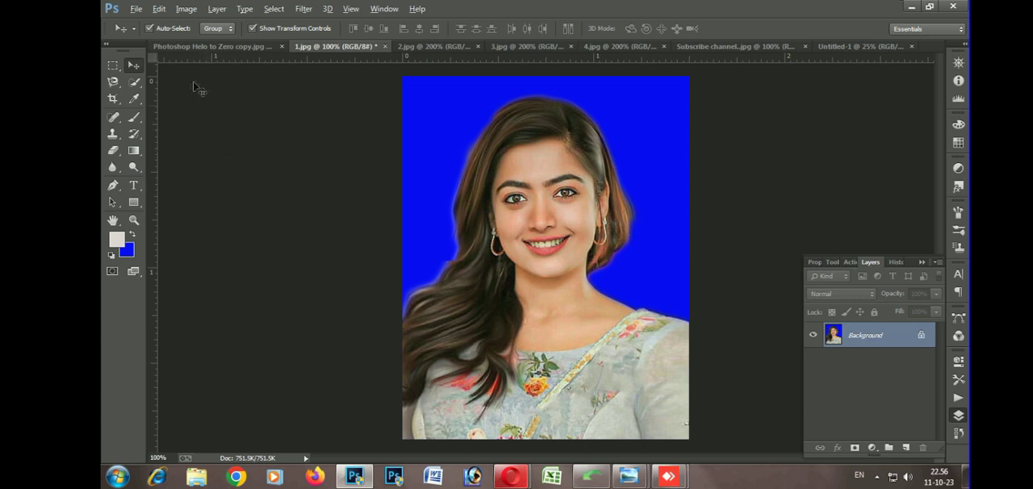
click(185, 8)
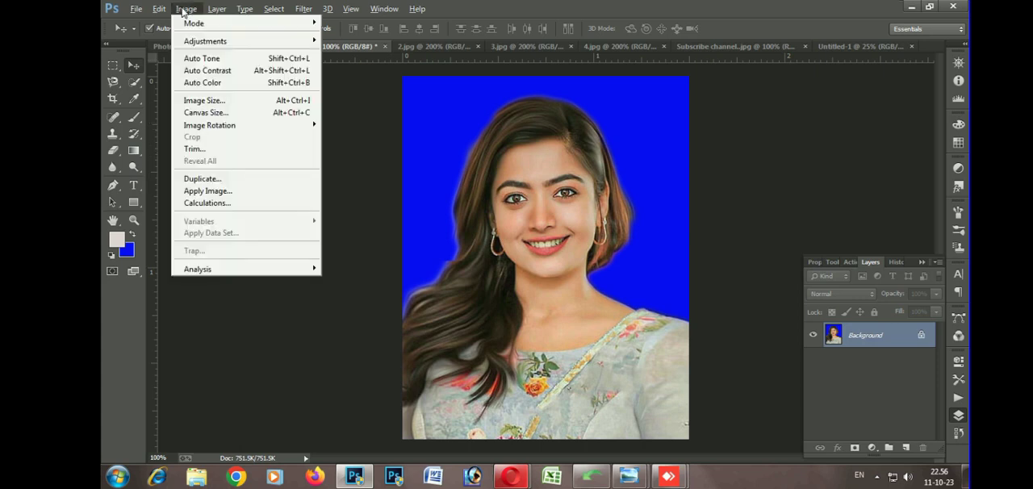
click(211, 102)
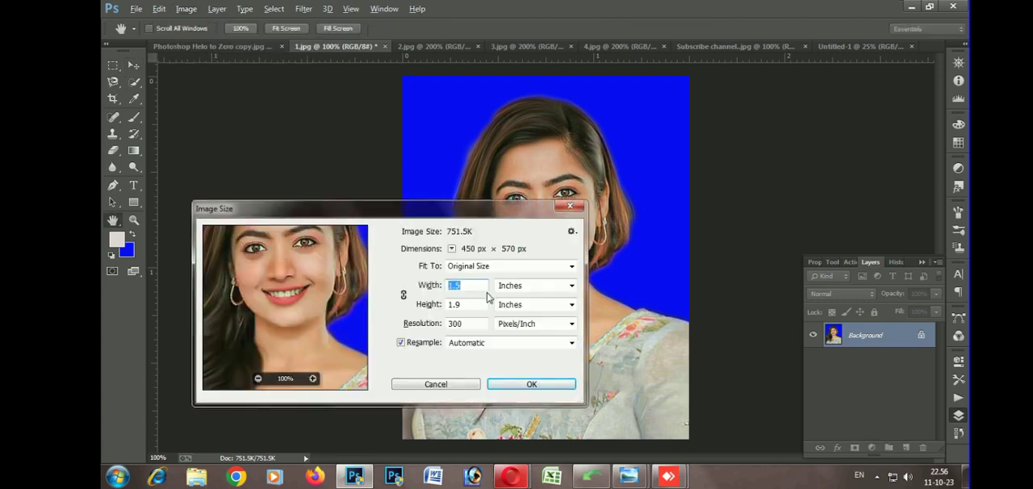
click(470, 285)
drag(469, 284, 405, 291)
text(0)
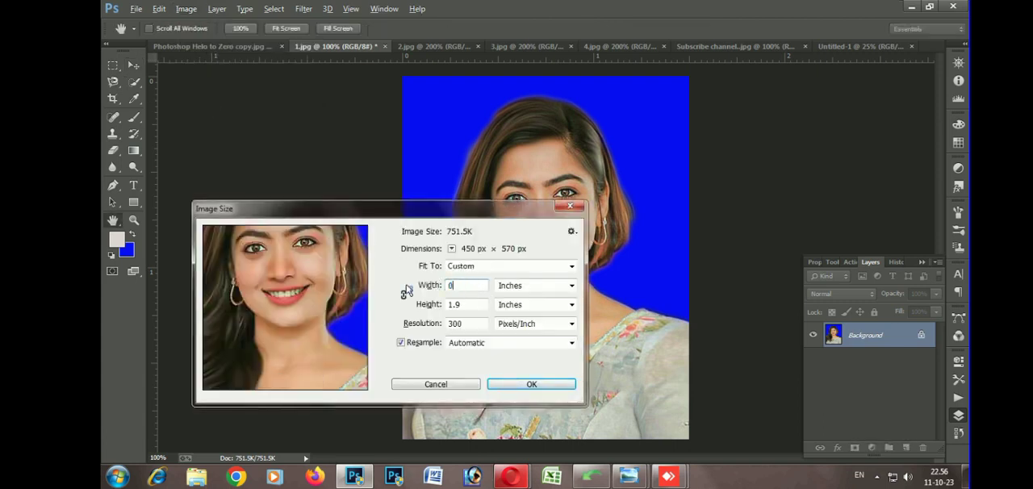
text(.8)
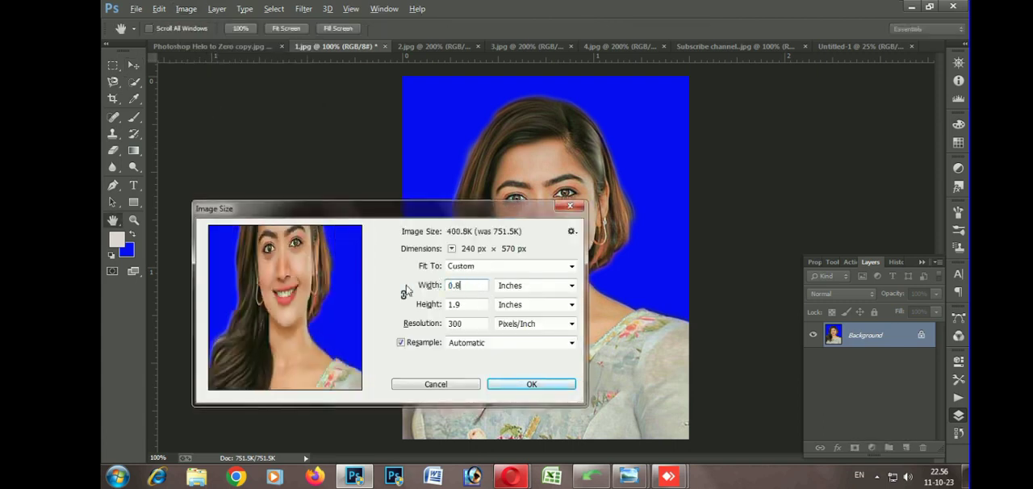
click(471, 306)
key(BackSpace)
key(BackSpace)
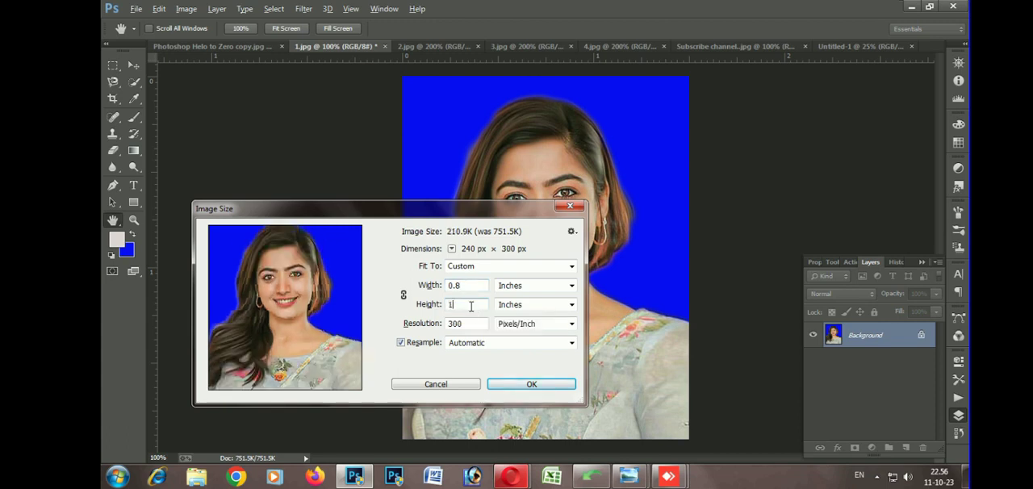
click(508, 385)
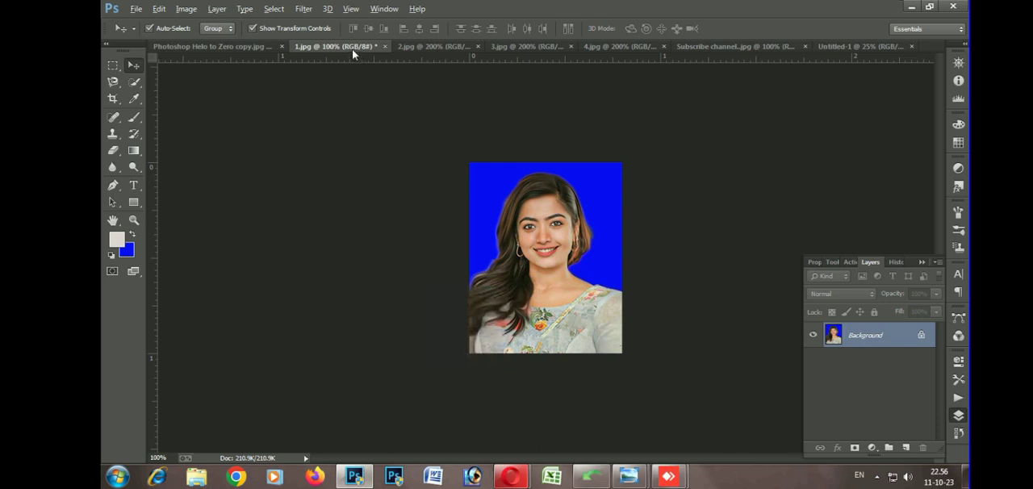
Copy the small portrait onto the A4 page below the first row and duplicate it into a row of four
drag(351, 49, 435, 148)
drag(469, 216, 489, 252)
click(496, 148)
shift+click(436, 241)
click(549, 321)
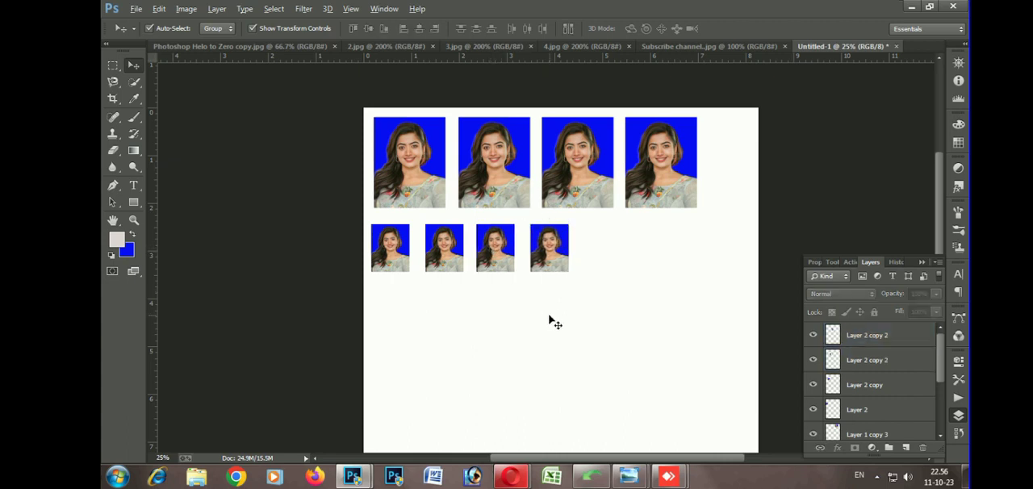
Examine the two portrait rows and the cutout edges around the hair and shoulders up close
key(ctrl+plus)
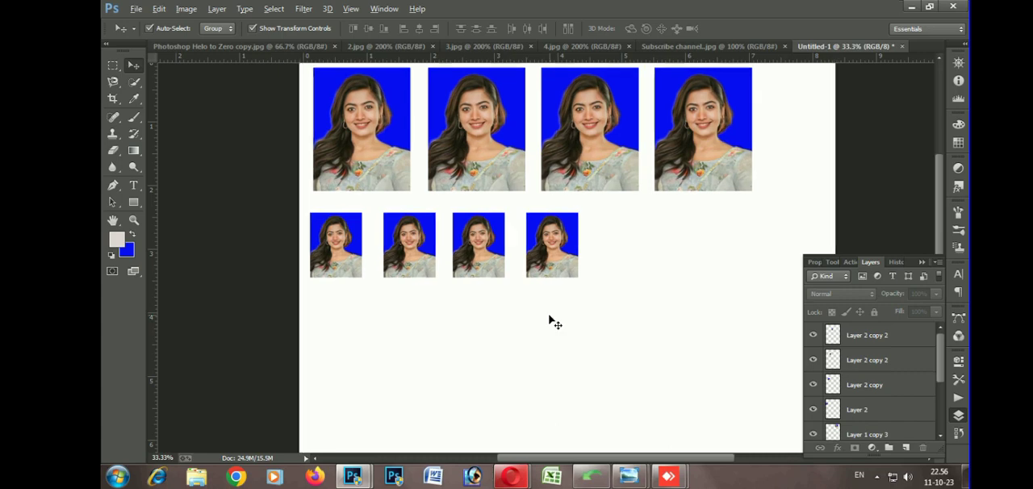
key(ctrl+plus)
drag(460, 353, 463, 407)
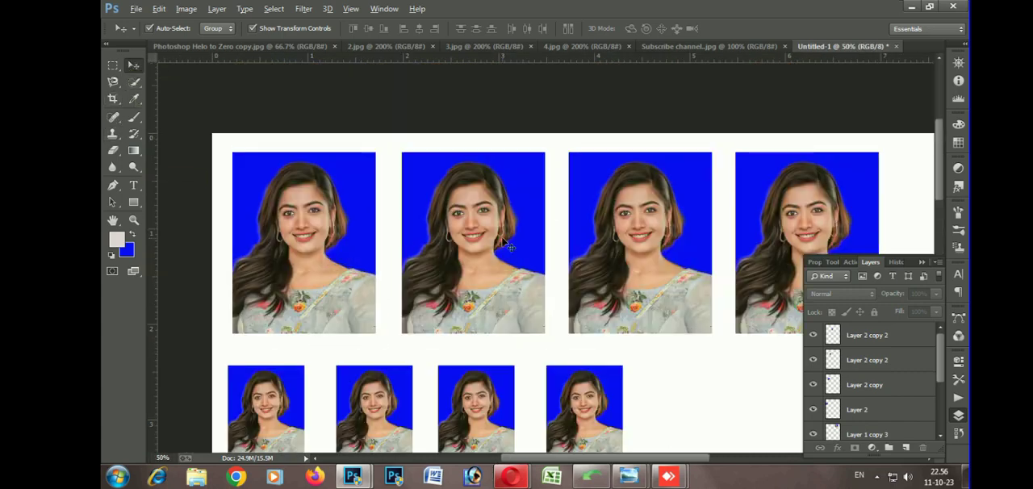
key(ctrl+minus)
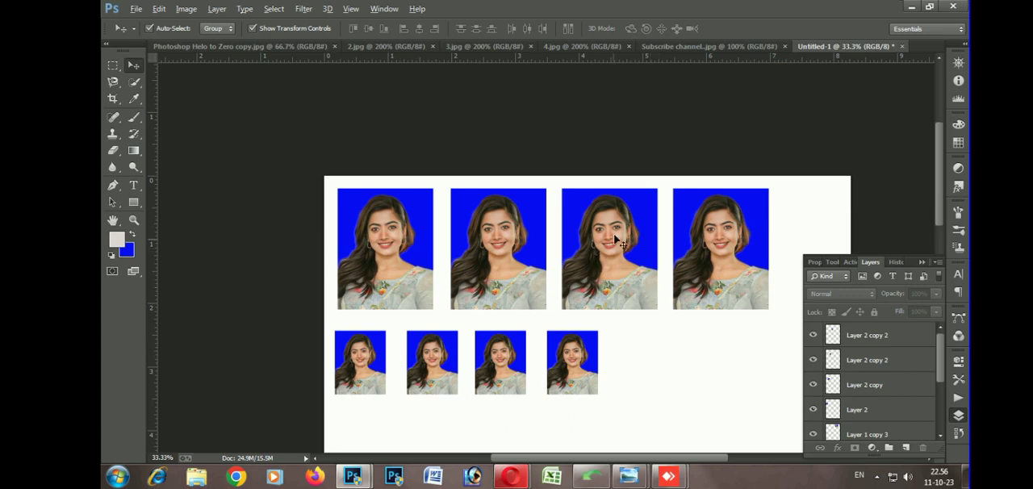
key(ctrl+plus)
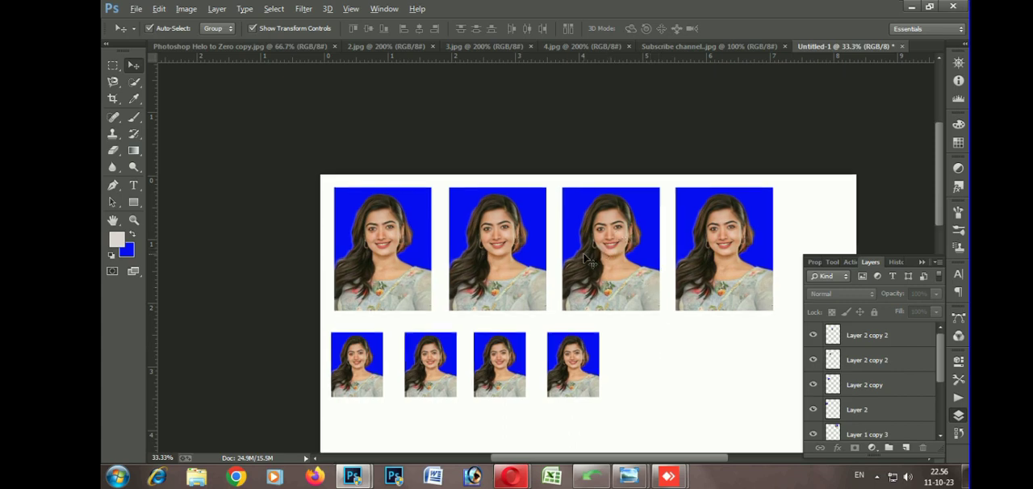
key(ctrl+plus)
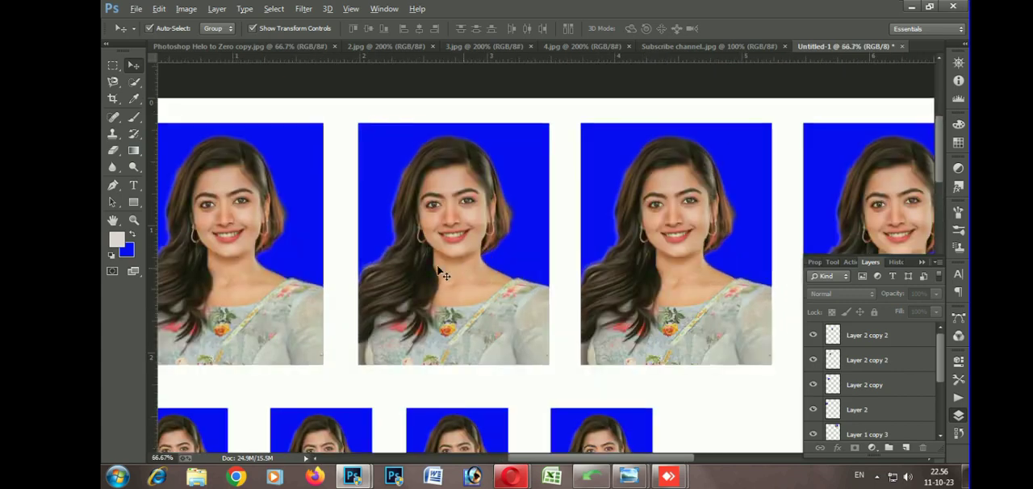
key(ctrl+plus)
key(ctrl+plus)
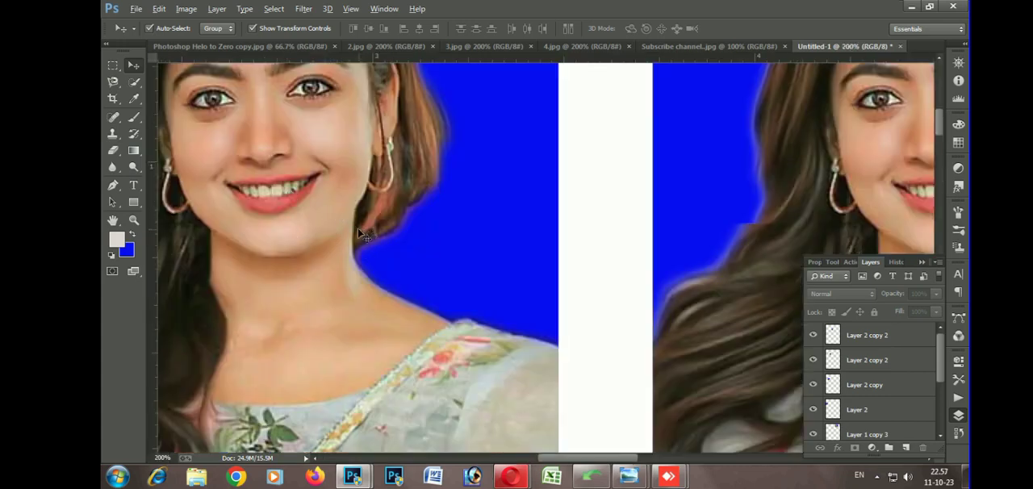
key(ctrl+minus)
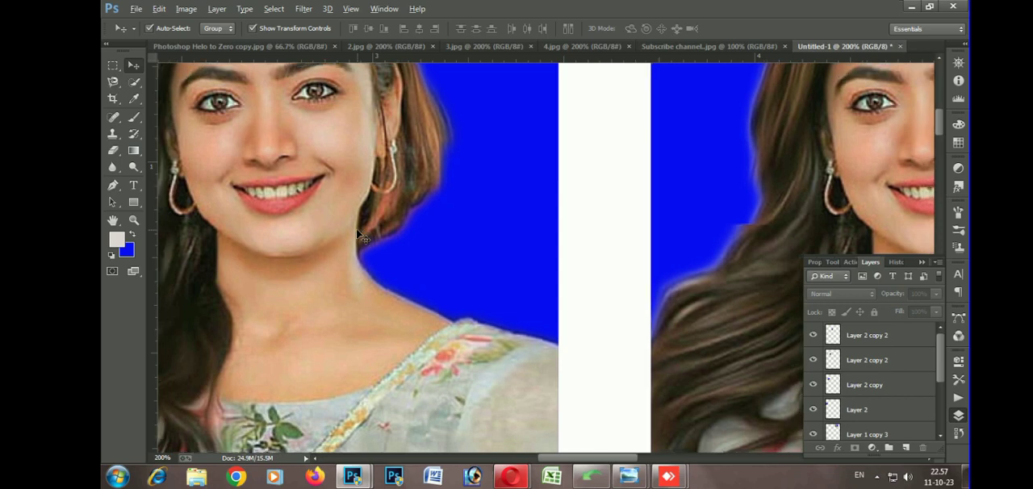
key(ctrl+minus)
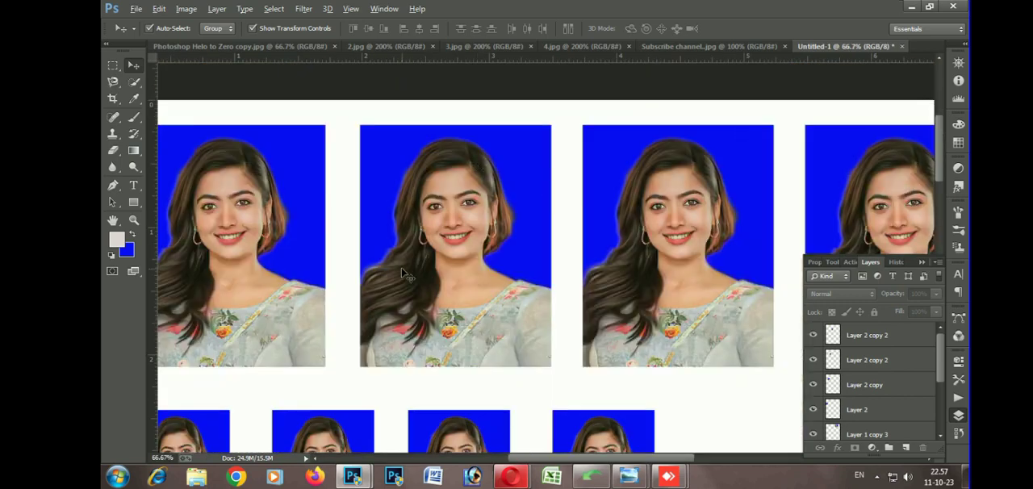
key(ctrl+minus)
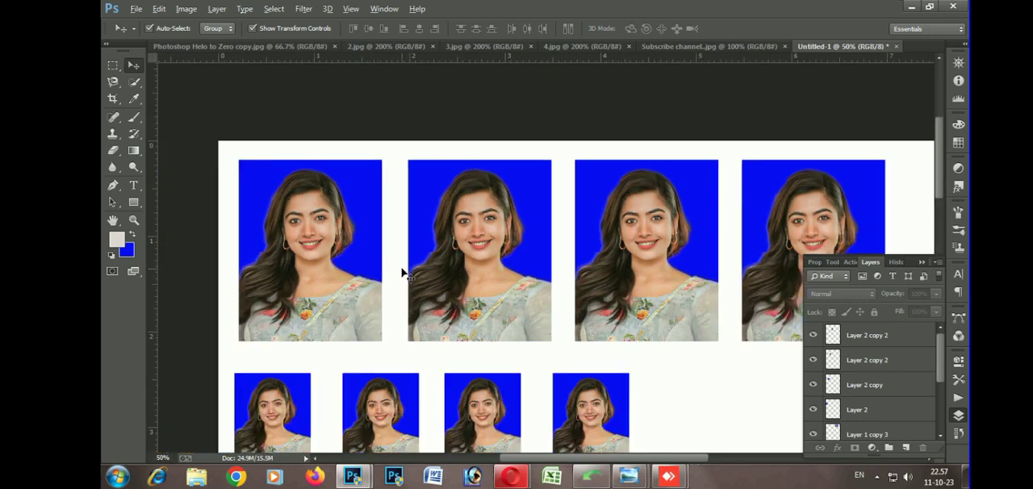